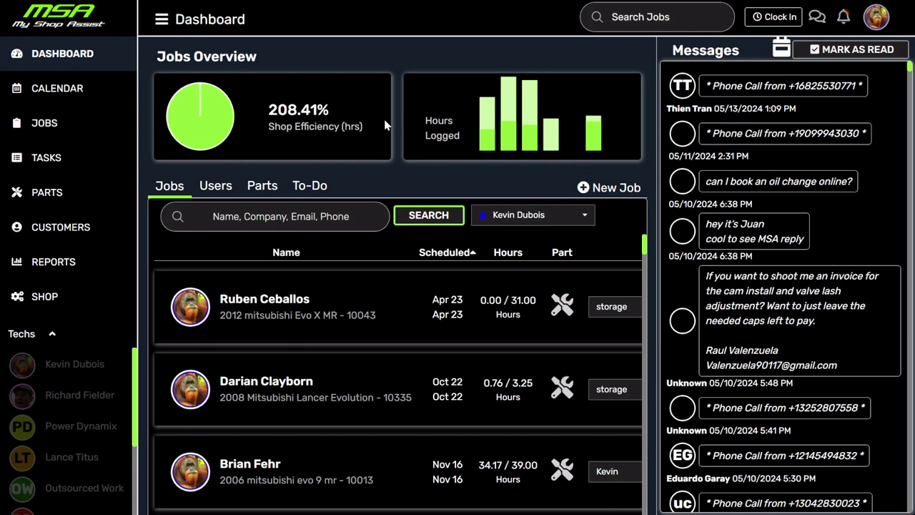
Go to the shop parts list and start merging duplicates with "20amp fuses" as the primary part
left_click(45, 193)
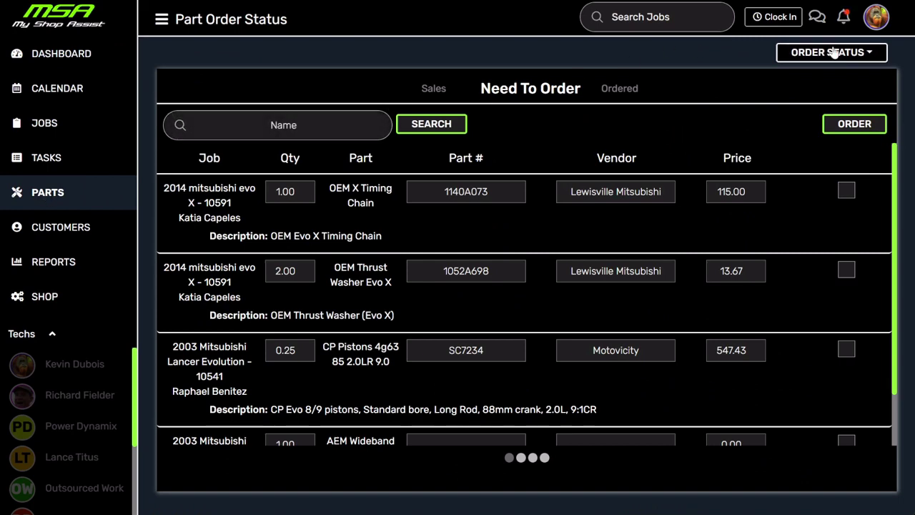
left_click(865, 53)
left_click(800, 119)
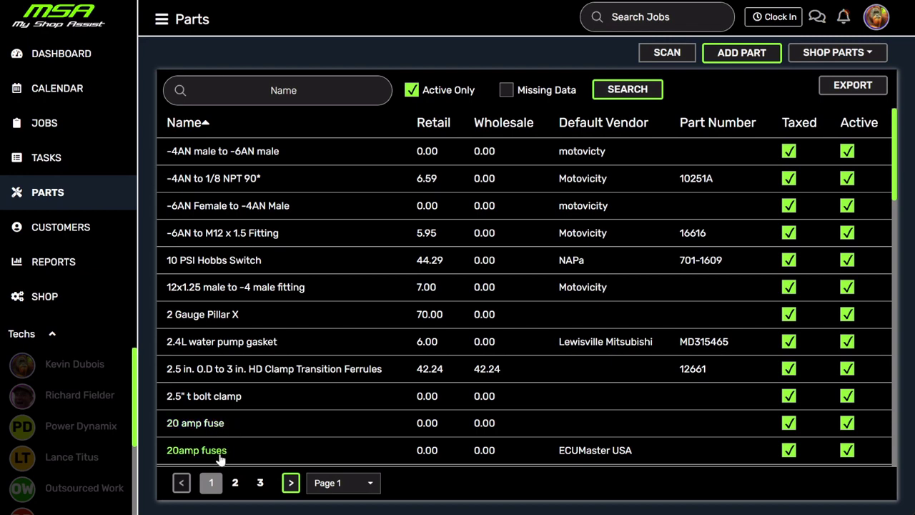
scroll(218, 433, "down", 2)
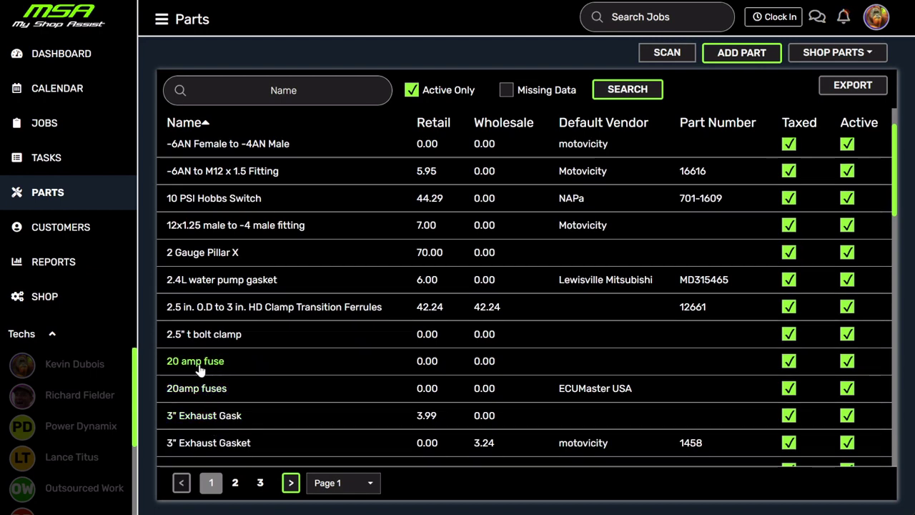
right_click(203, 390)
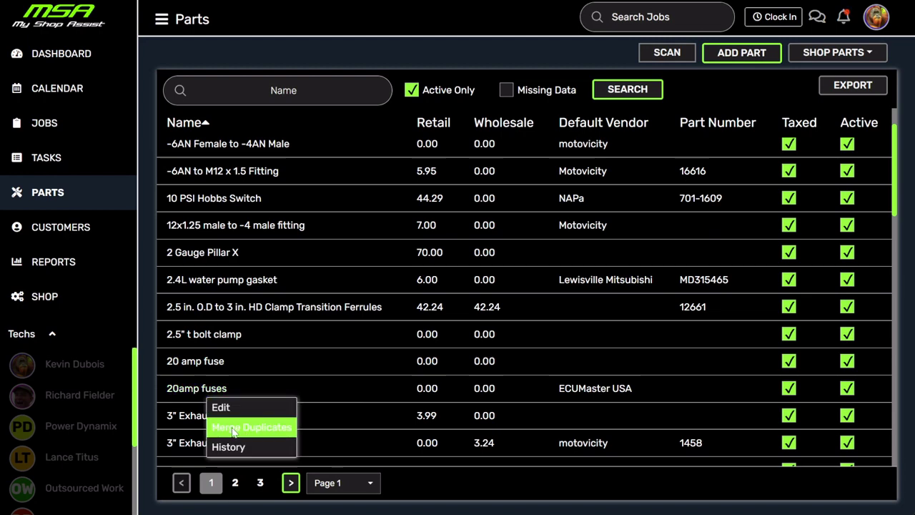
left_click(233, 432)
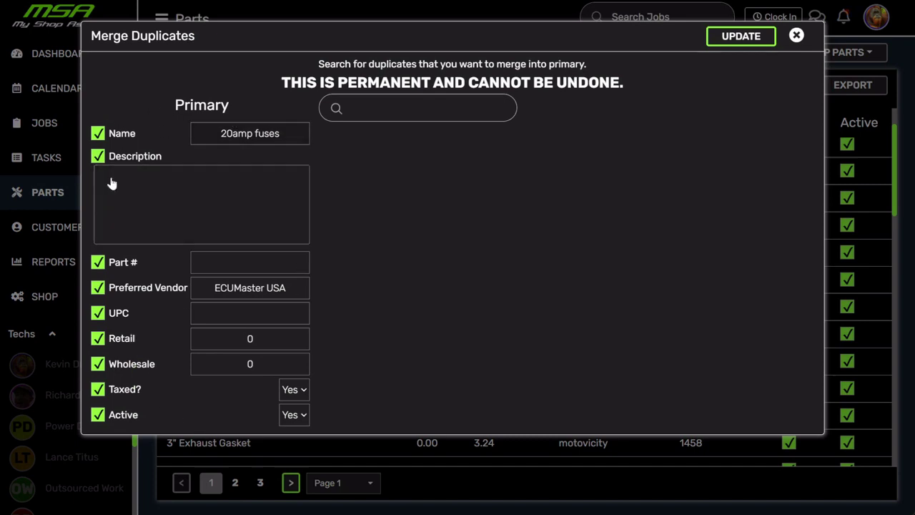
Search for "20 amp" and add "20 amp fuse" and "fuse - 20amp" as duplicates of the primary part
left_click(403, 107)
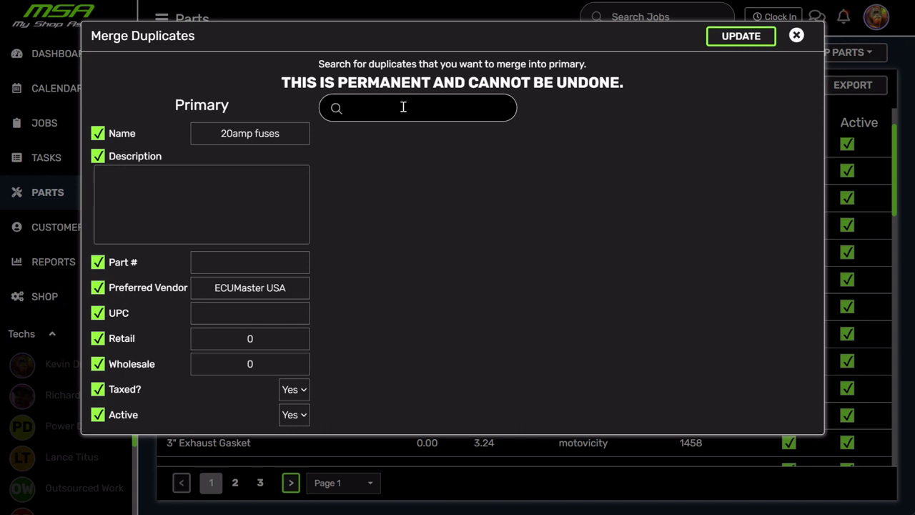
type("20 amp")
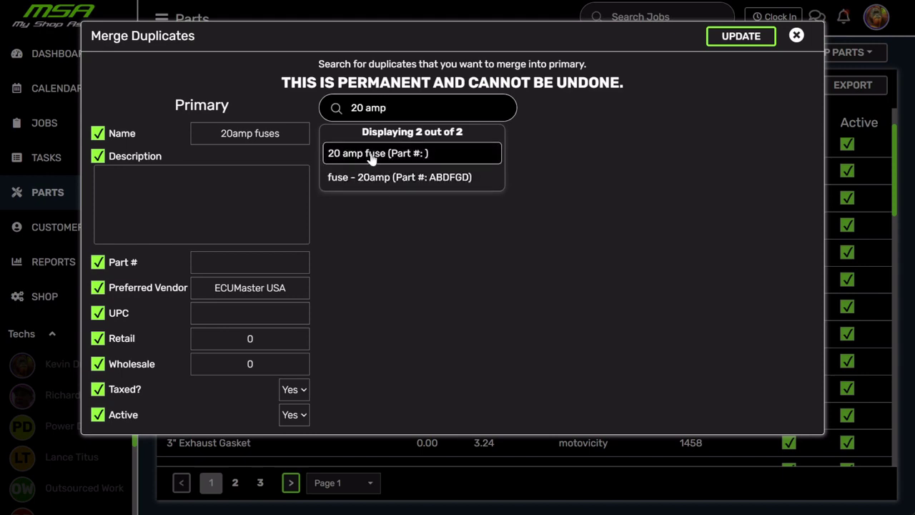
left_click(371, 155)
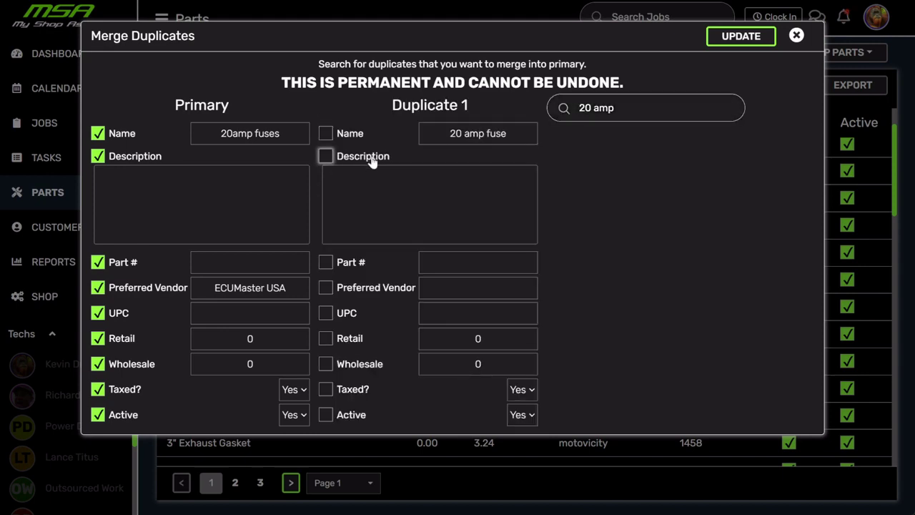
left_click(641, 114)
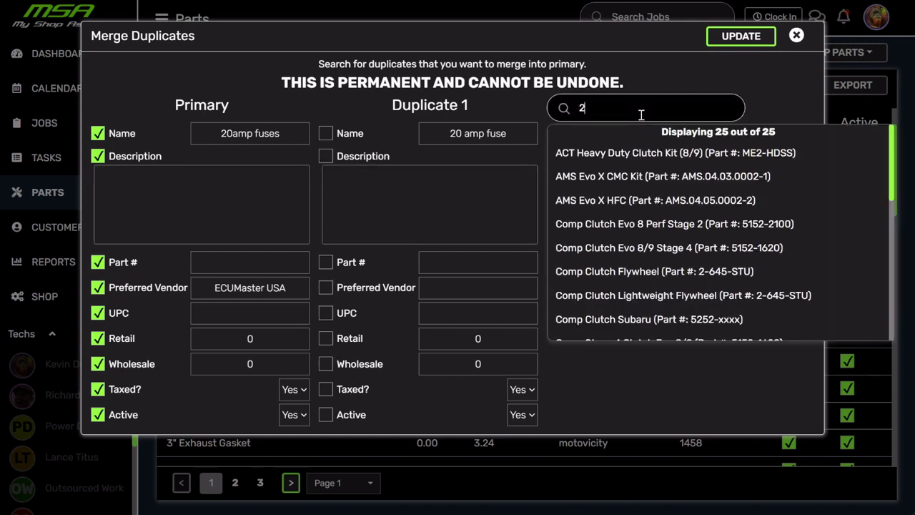
type("20 amp")
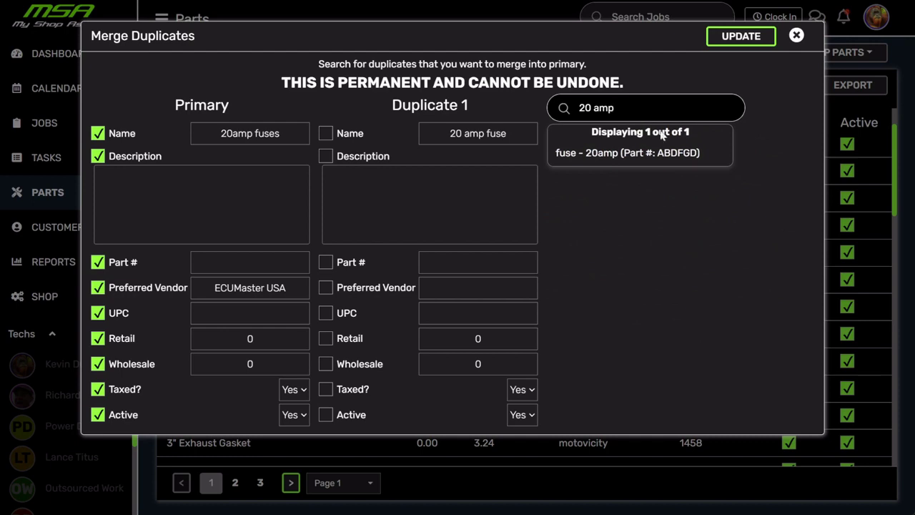
left_click(659, 155)
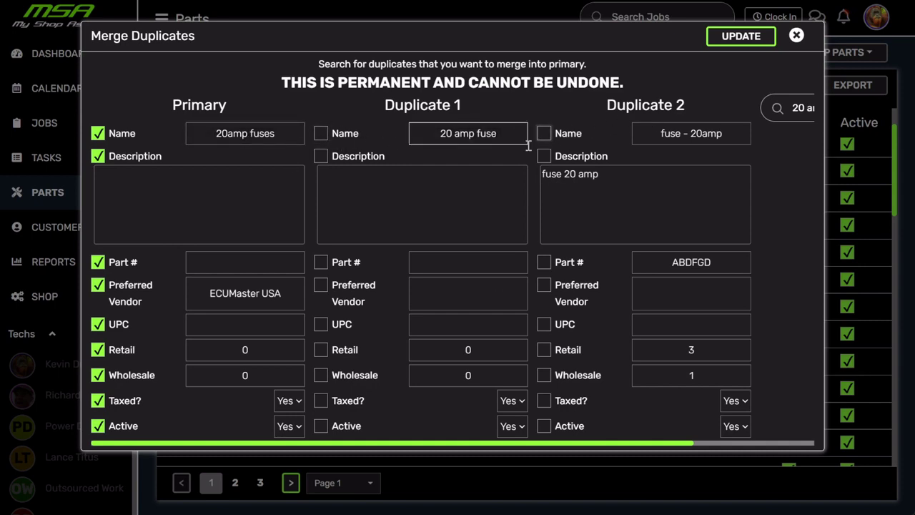
Merge the parts, keeping the name from Duplicate 1 and the description, part number, retail and wholesale prices from Duplicate 2
left_click(505, 175)
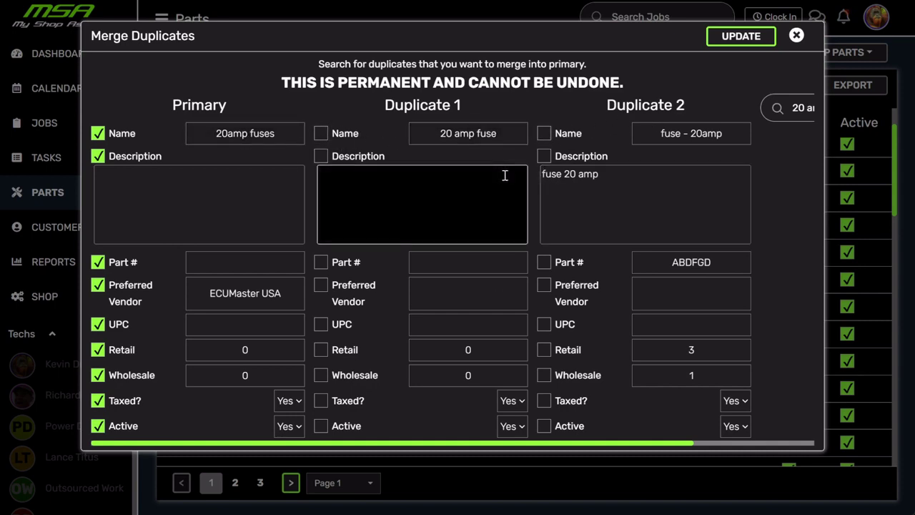
left_click(544, 156)
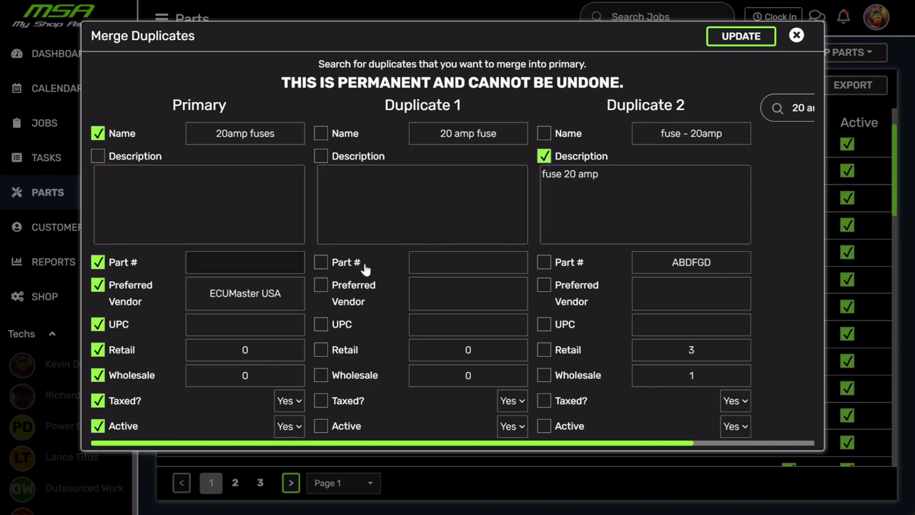
left_click(544, 263)
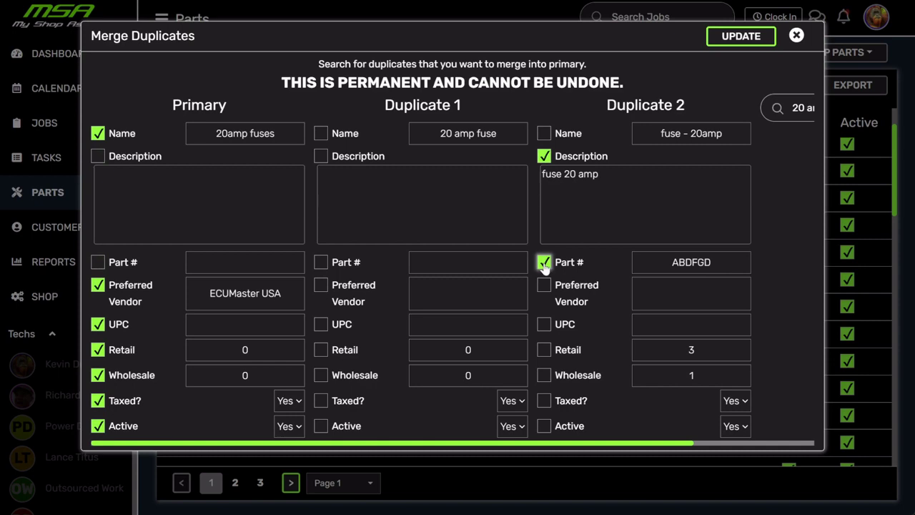
left_click(320, 133)
left_click(544, 350)
left_click(545, 375)
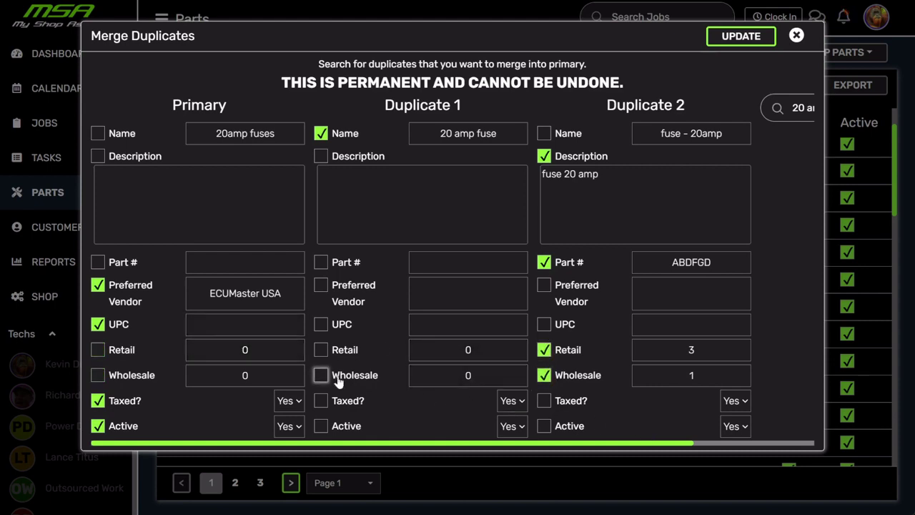
left_click(746, 40)
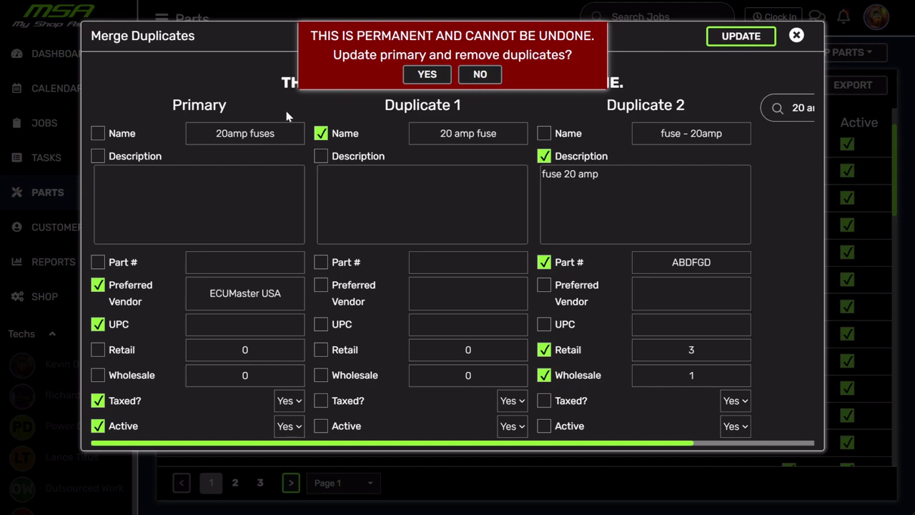
left_click(422, 72)
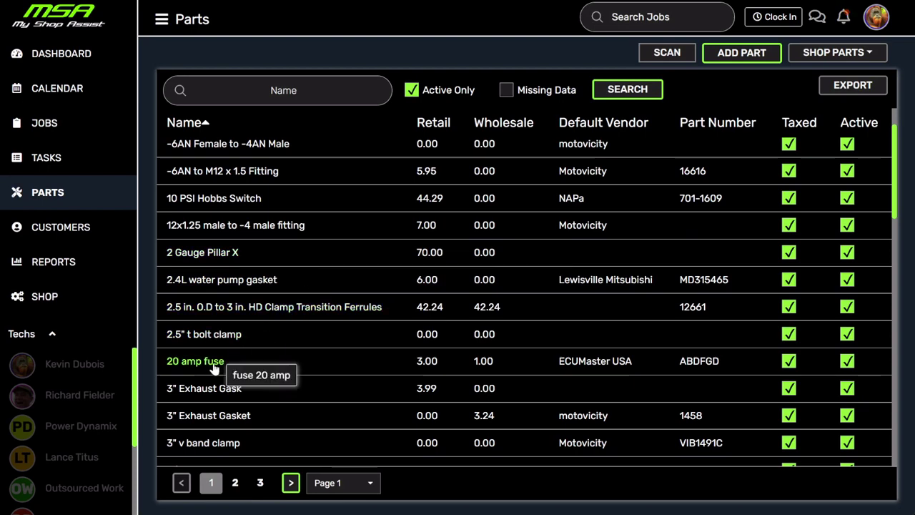
Search the parts list for "20" and look through the suggested parts
left_click(317, 83)
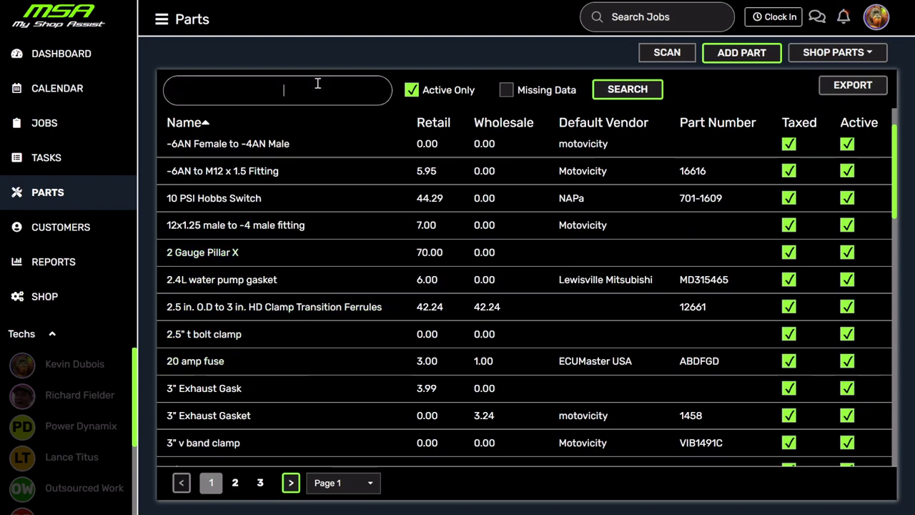
type("20")
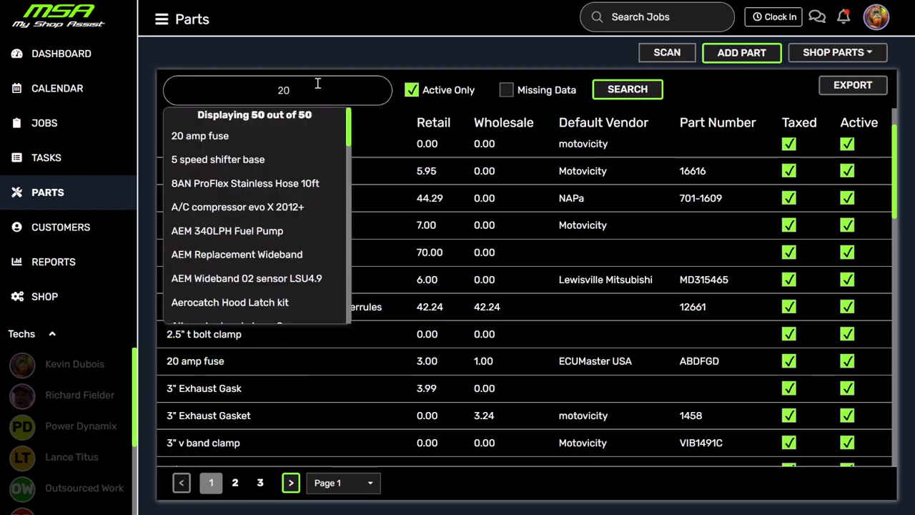
scroll(310, 168, "down", 3)
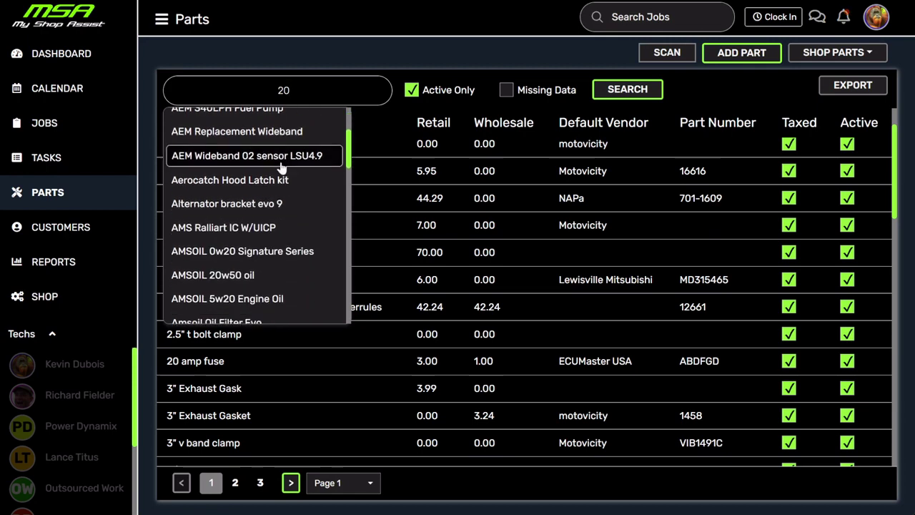
left_click(395, 197)
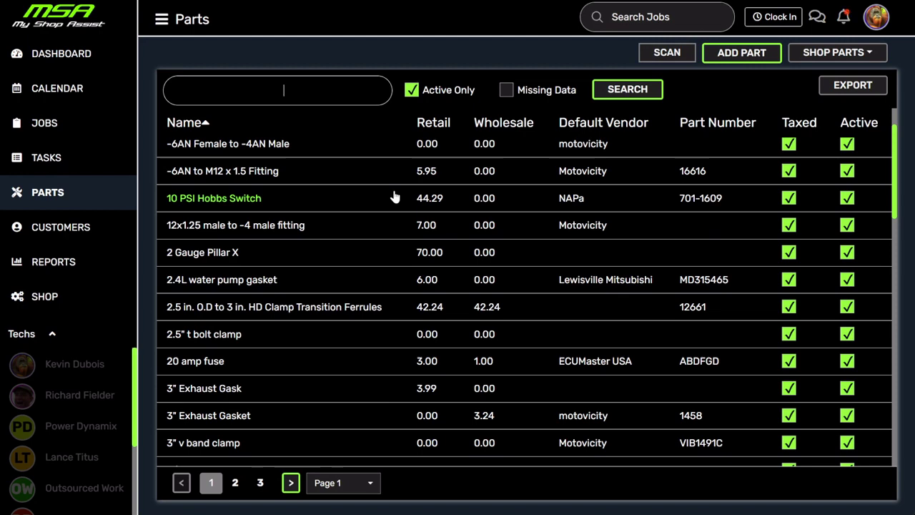
Go to the tasks list and start merging duplicates with "EvoDynamics Flex Fuel Kit" as the primary task
left_click(54, 157)
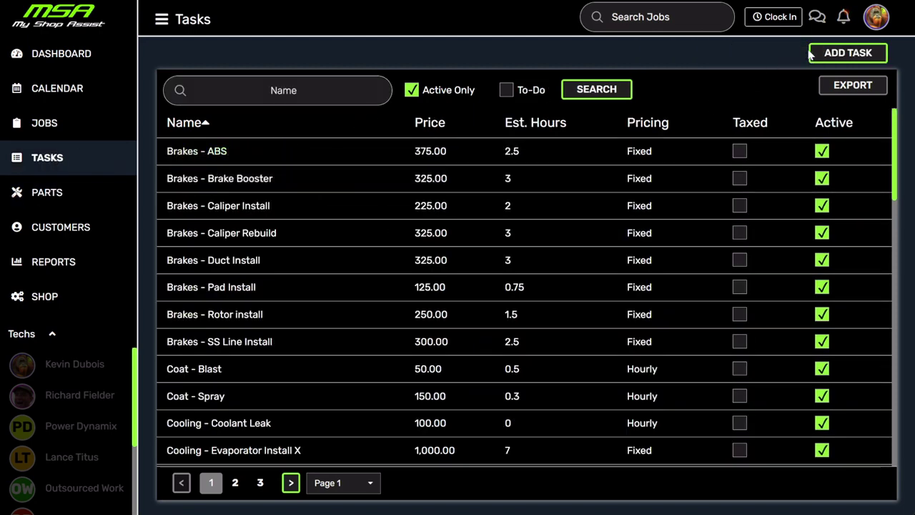
right_click(222, 209)
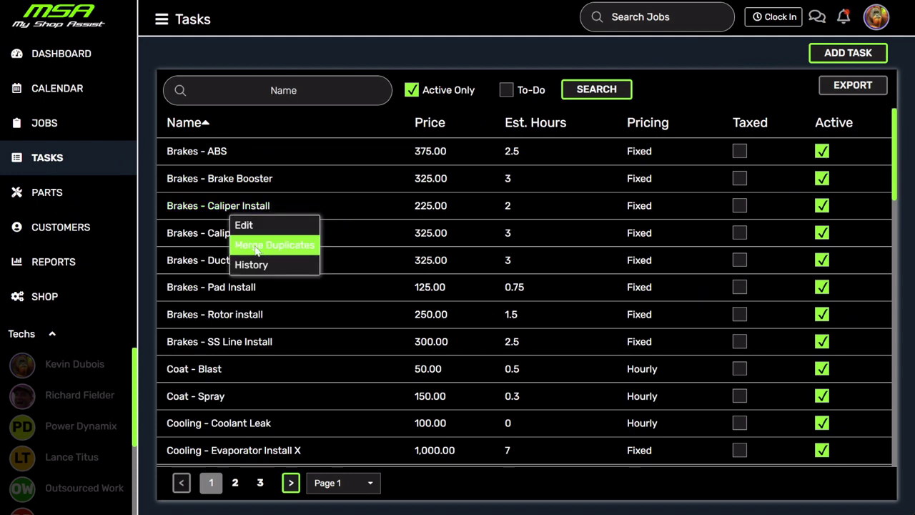
left_click(304, 148)
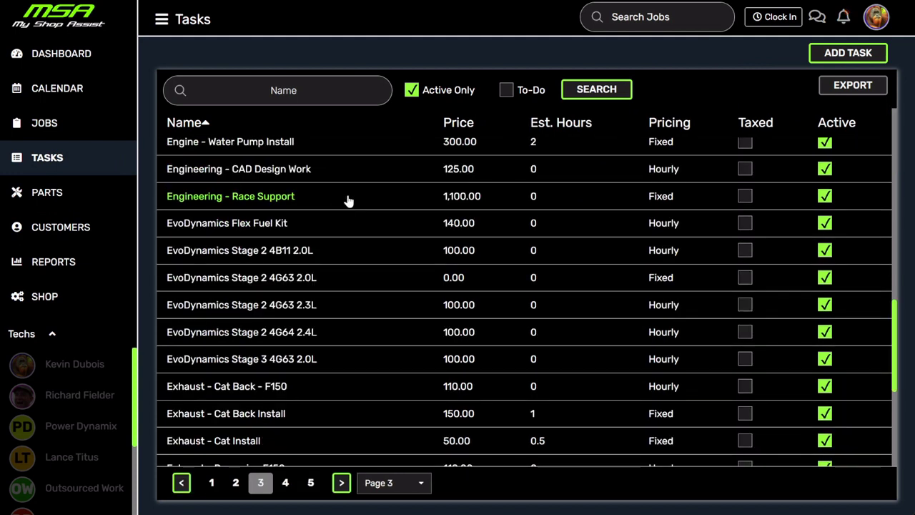
right_click(242, 232)
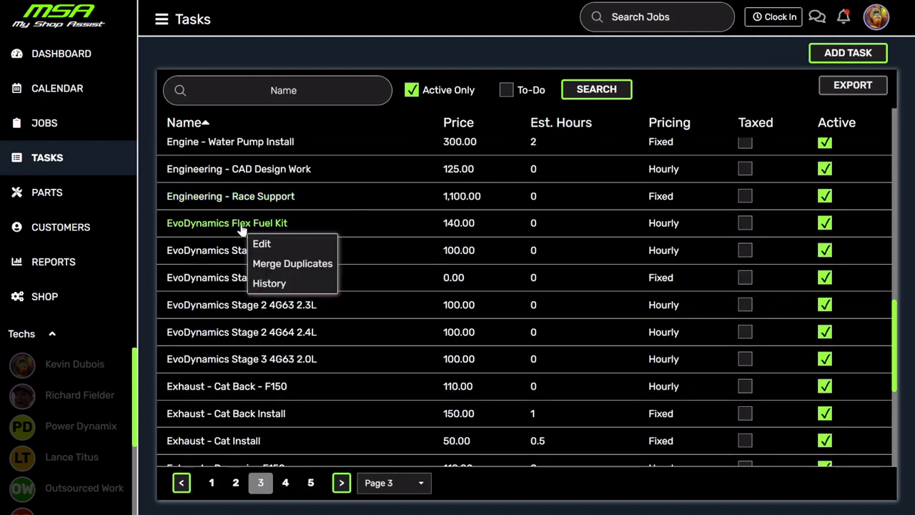
left_click(293, 264)
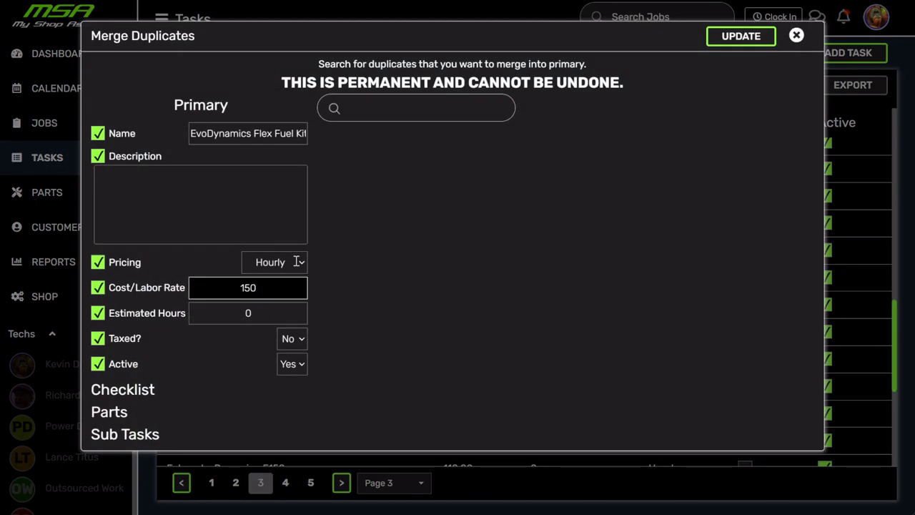
Search for "flex" and add "Electrical - Flex Fuel Kit Inst" as a duplicate of the primary task
left_click(400, 115)
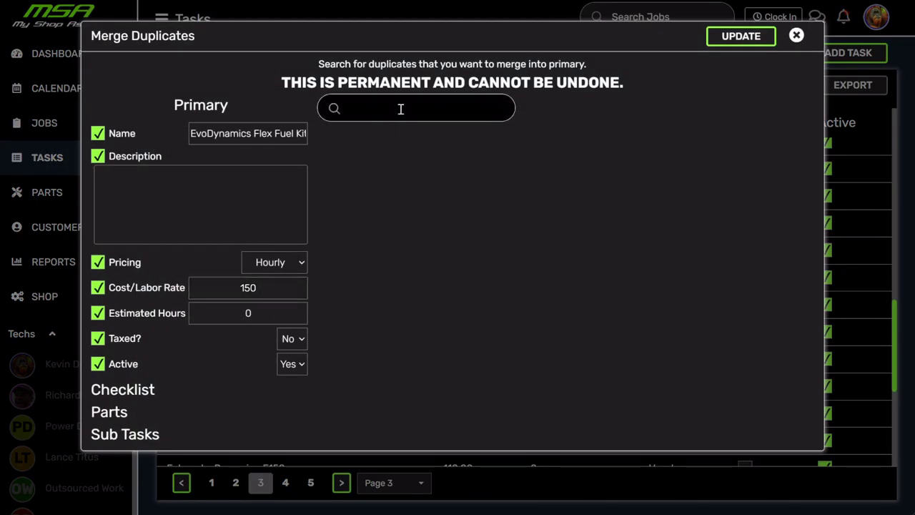
type("flex")
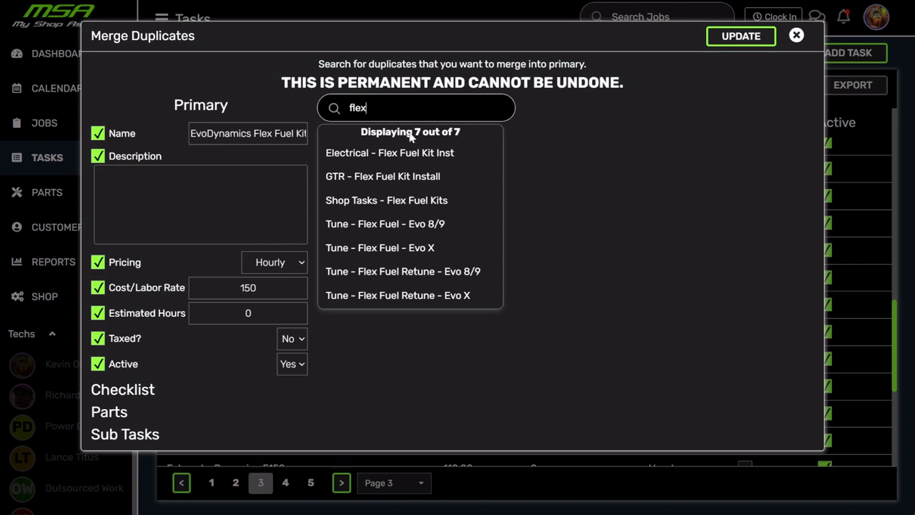
left_click(418, 154)
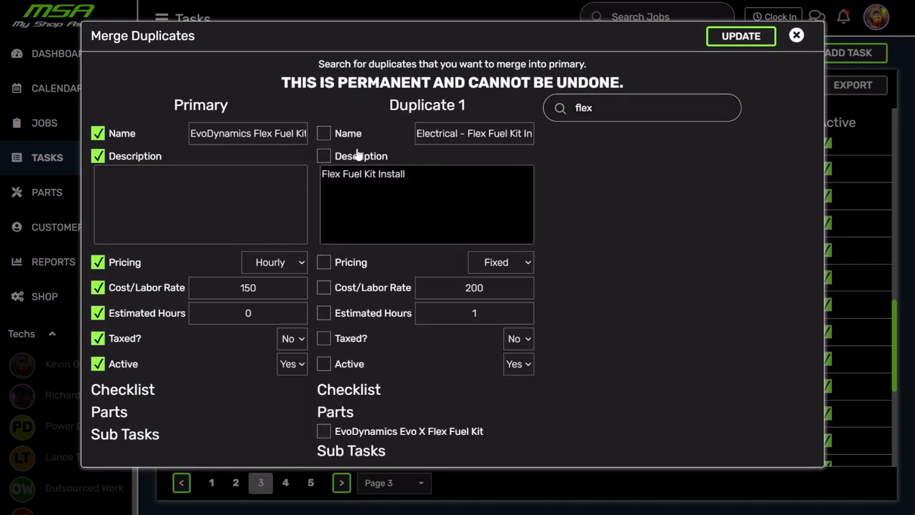
Merge the tasks, keeping the duplicate's name, description, Fixed pricing and labor rate of 200
left_click(323, 133)
left_click(325, 288)
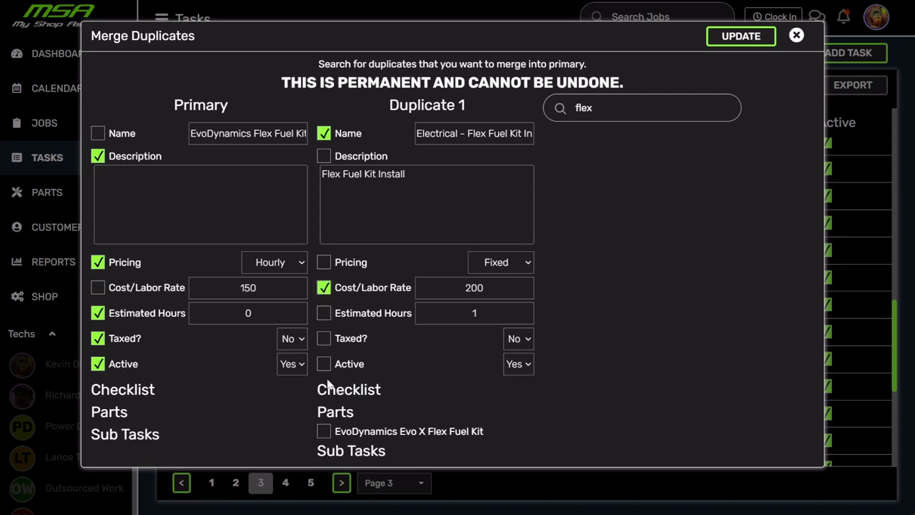
left_click(324, 263)
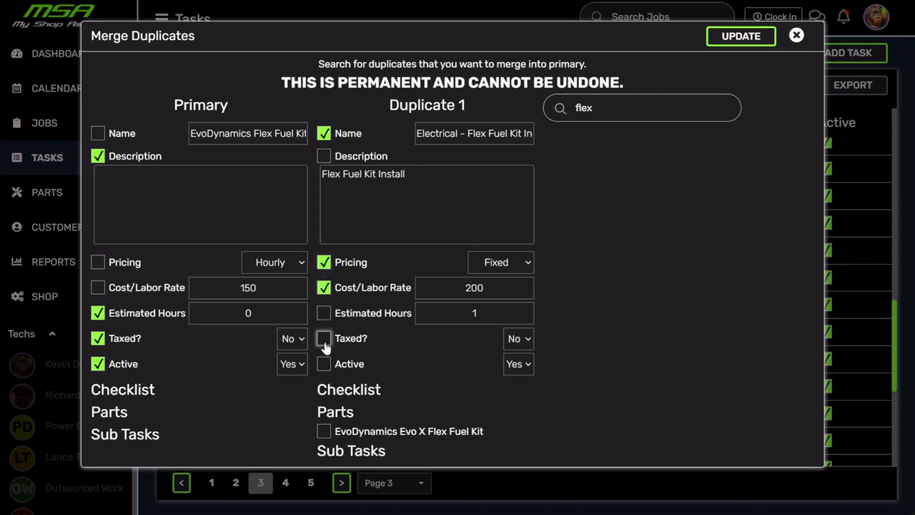
left_click(324, 156)
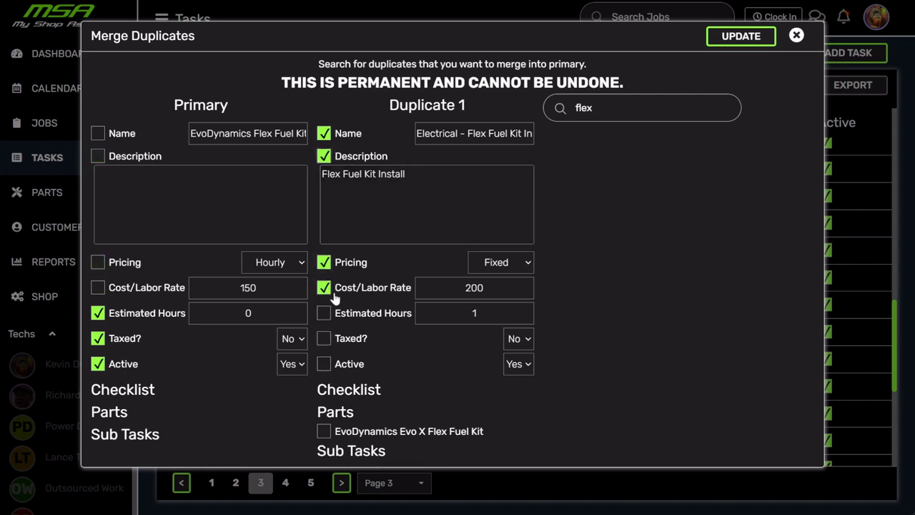
left_click(732, 42)
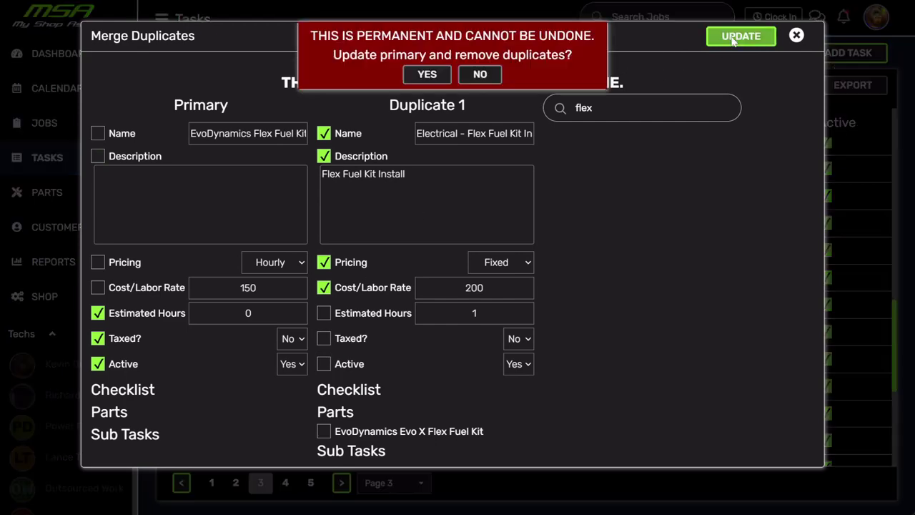
left_click(427, 76)
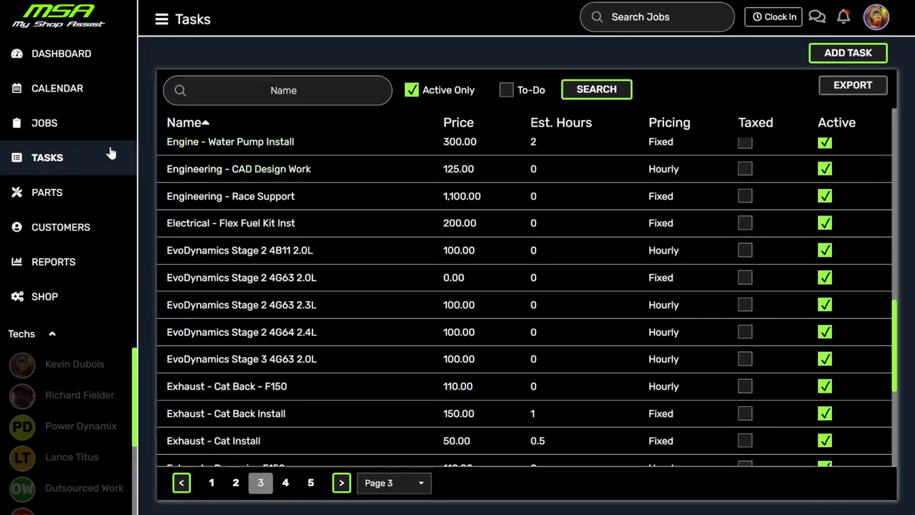
left_click(50, 193)
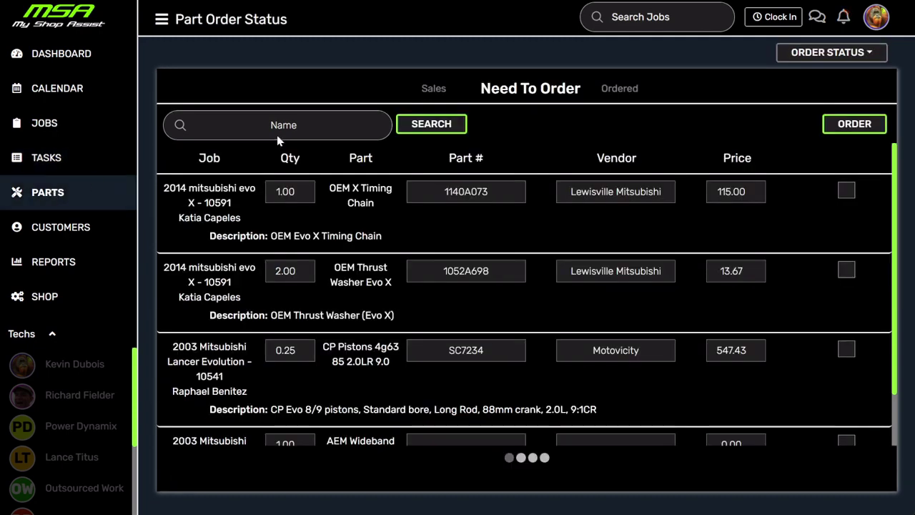
left_click(840, 52)
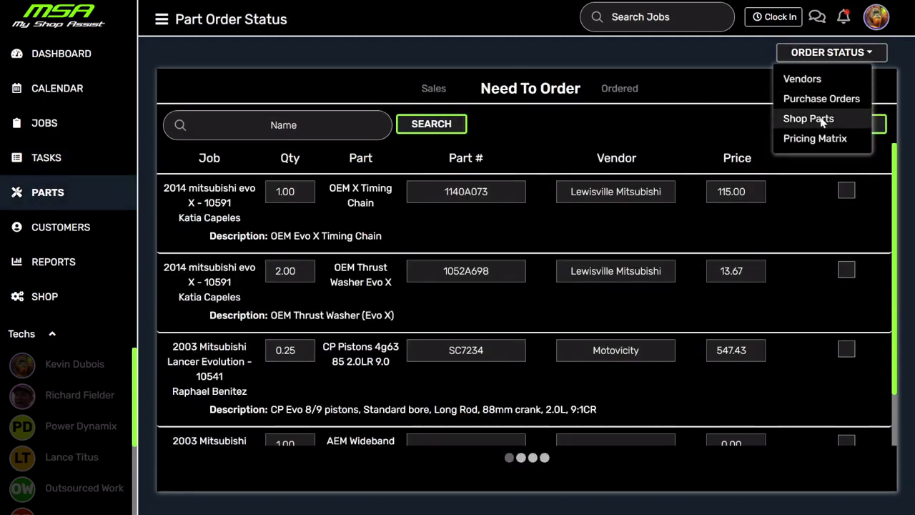
left_click(821, 120)
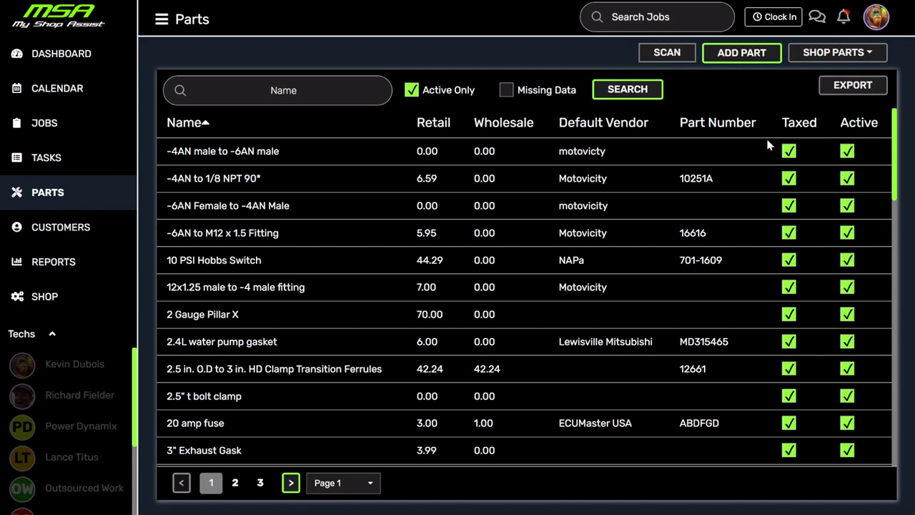
left_click(667, 55)
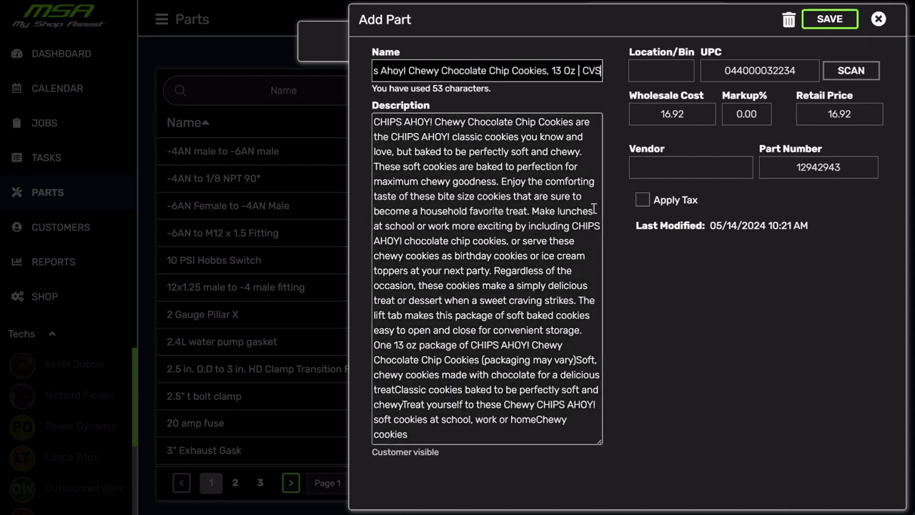
left_click_drag(434, 137, 480, 389)
left_click(488, 432)
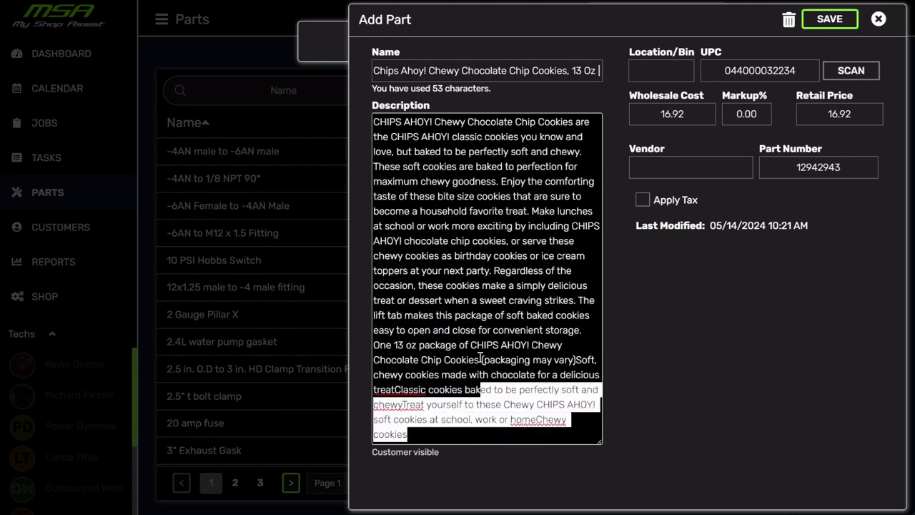
left_click_drag(480, 358, 441, 156)
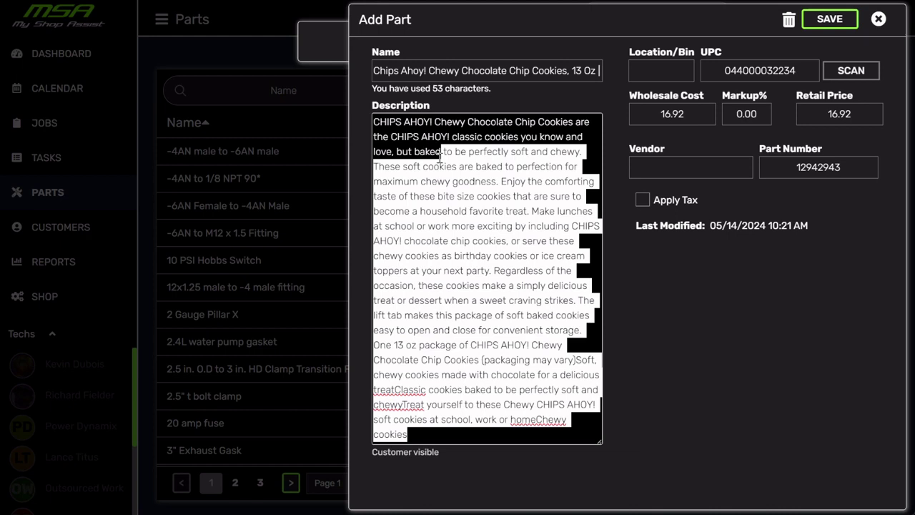
key("Escape")
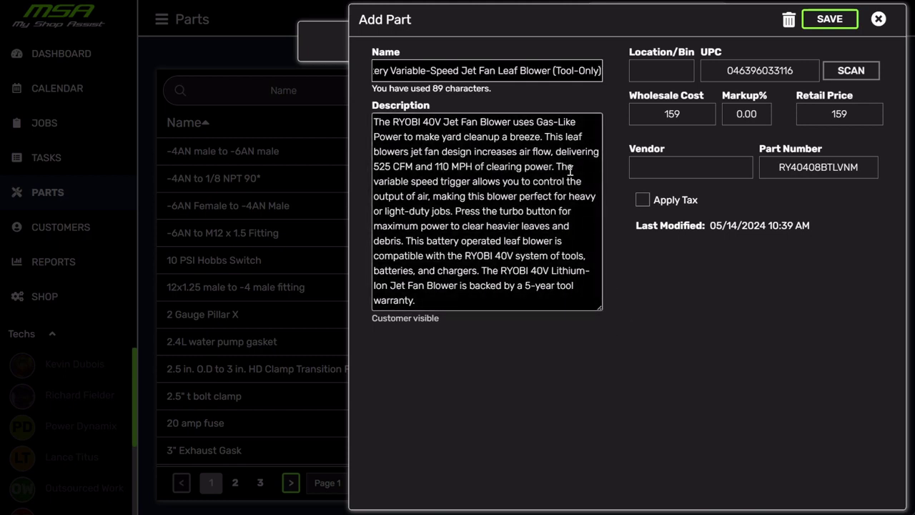
left_click(878, 22)
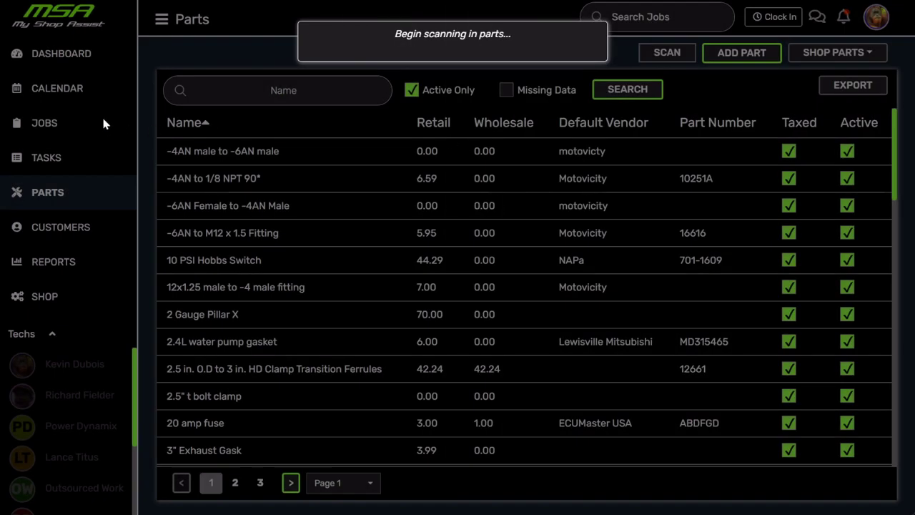
left_click(45, 131)
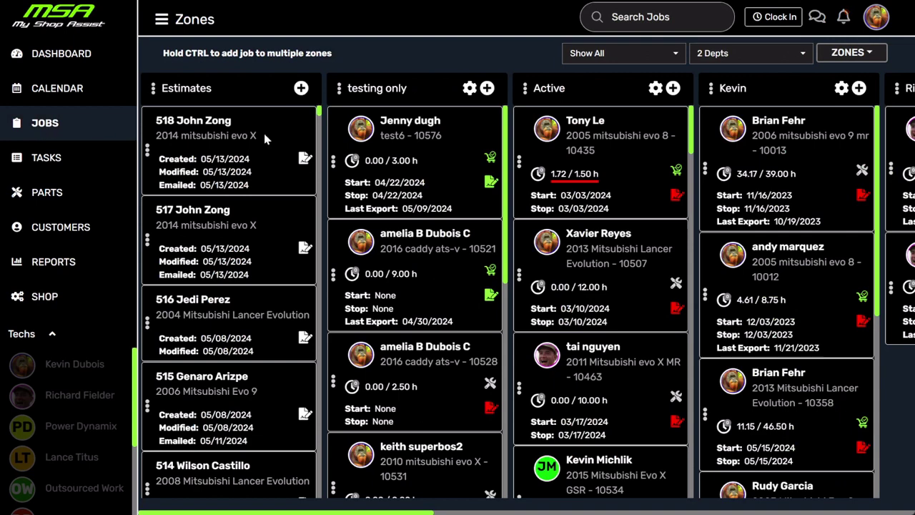
left_click(409, 121)
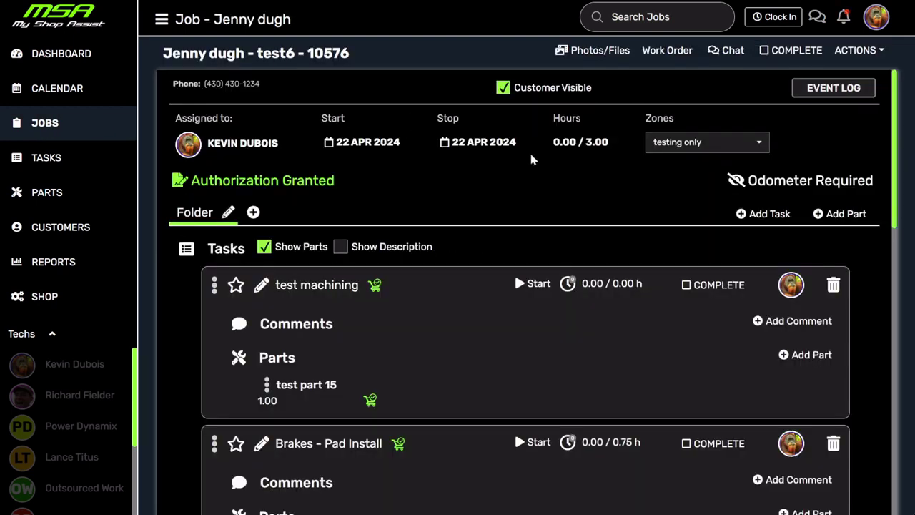
scroll(565, 170, "down", 2)
left_click(845, 151)
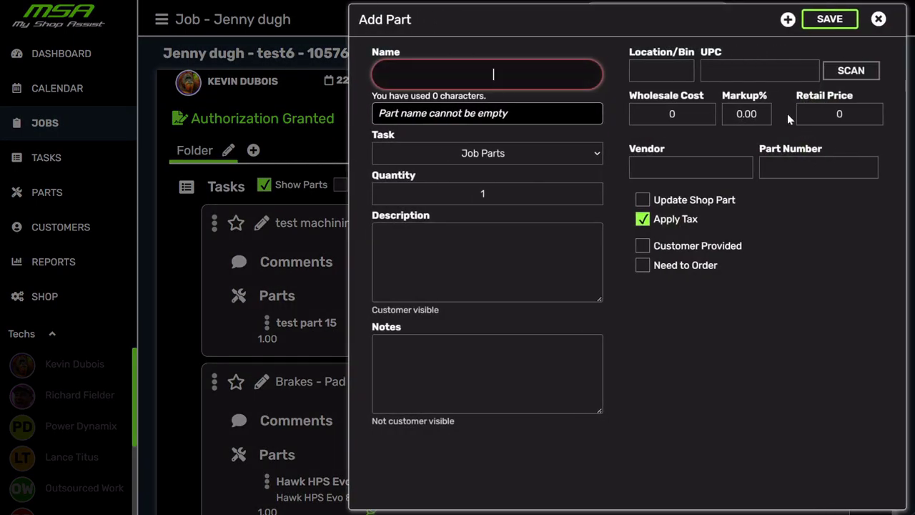
left_click(855, 71)
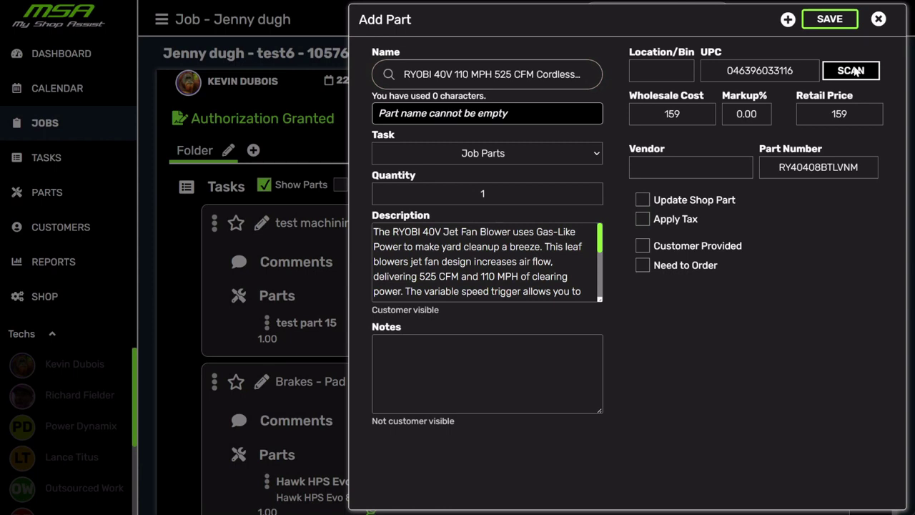
Replace the scanned part's name with "test ryobi blower"
left_click(510, 78)
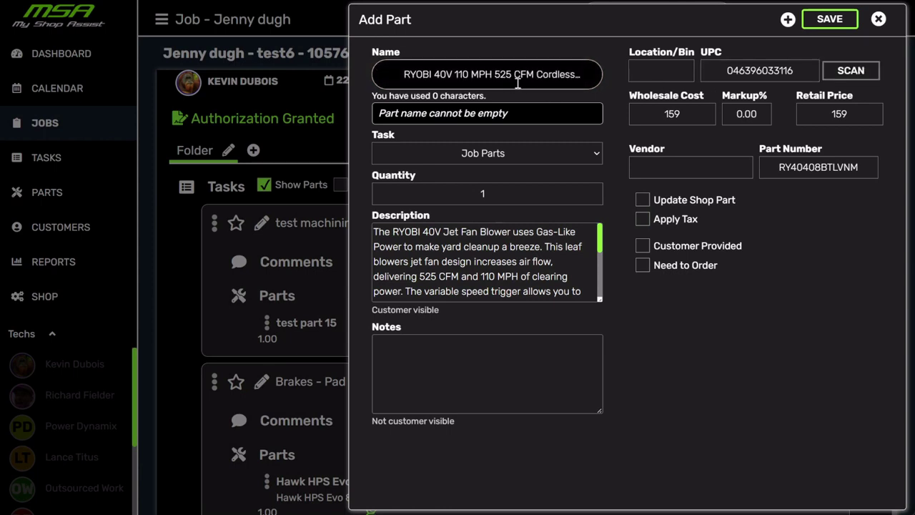
left_click(582, 75)
left_click_drag(582, 74, 377, 70)
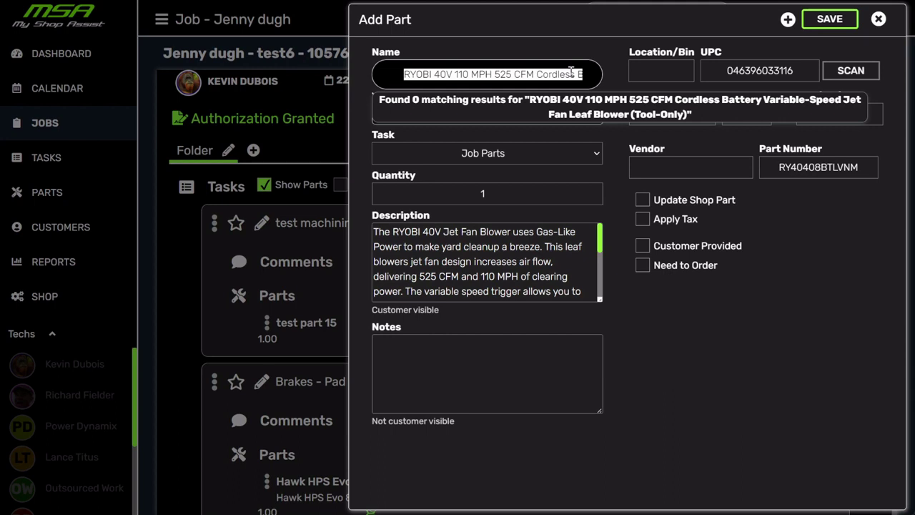
type("test ")
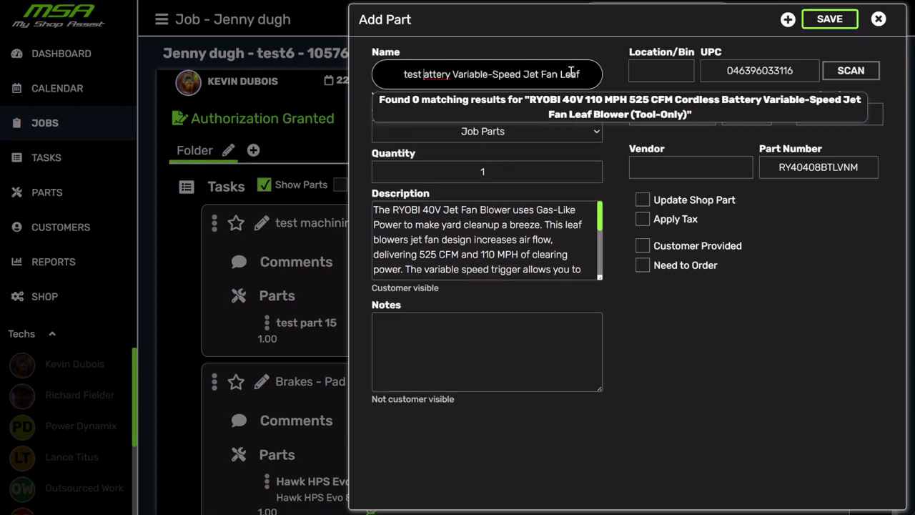
type("ryobi blo")
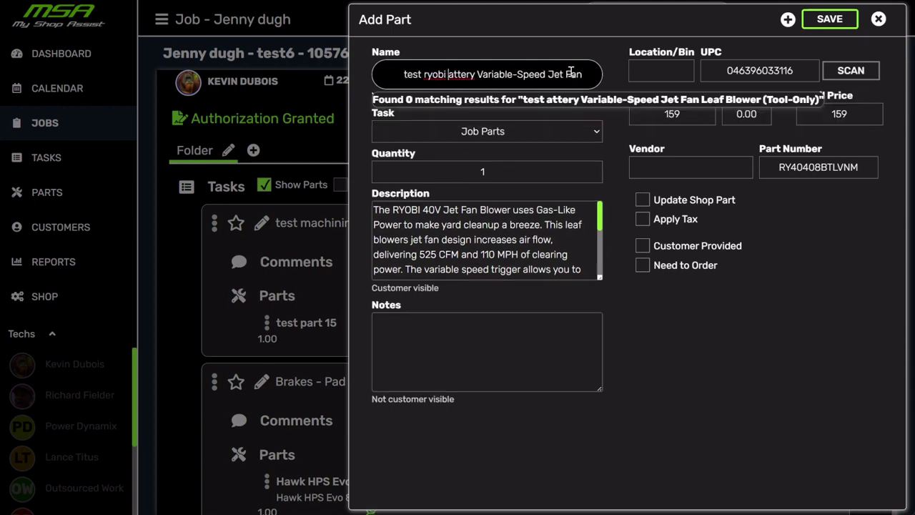
type("wer")
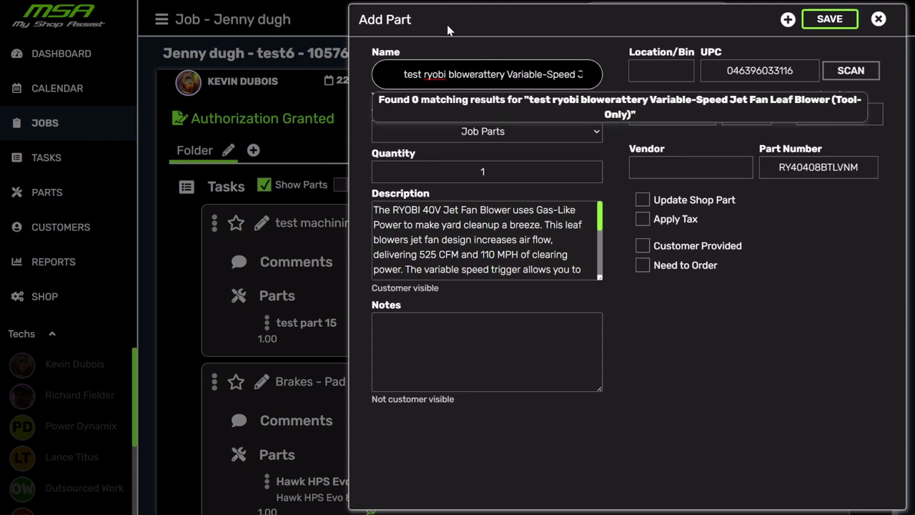
left_click_drag(505, 74, 657, 77)
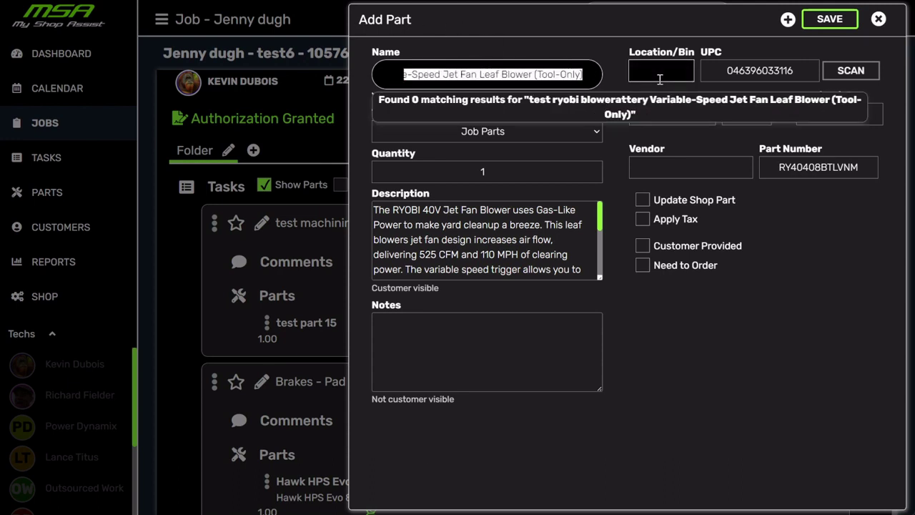
key("BackSpace")
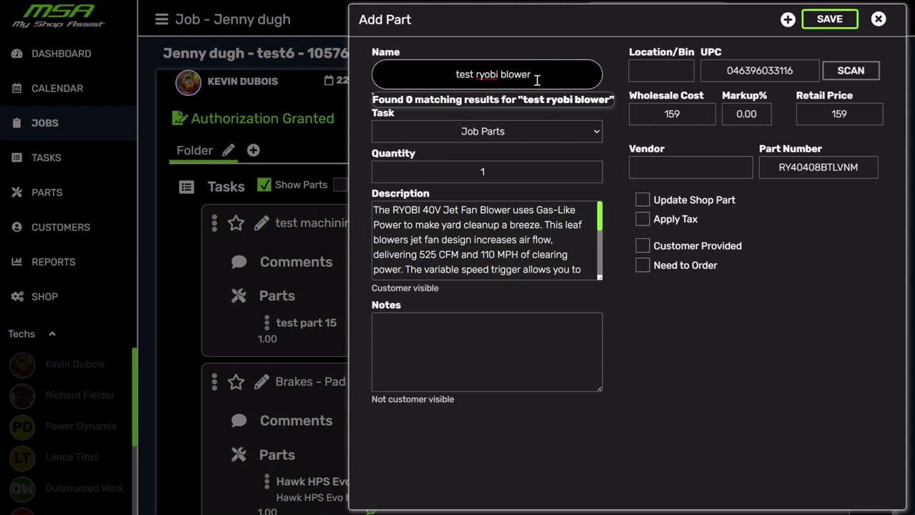
Set the part's retail price to 200 and save it to the job
left_click(802, 108)
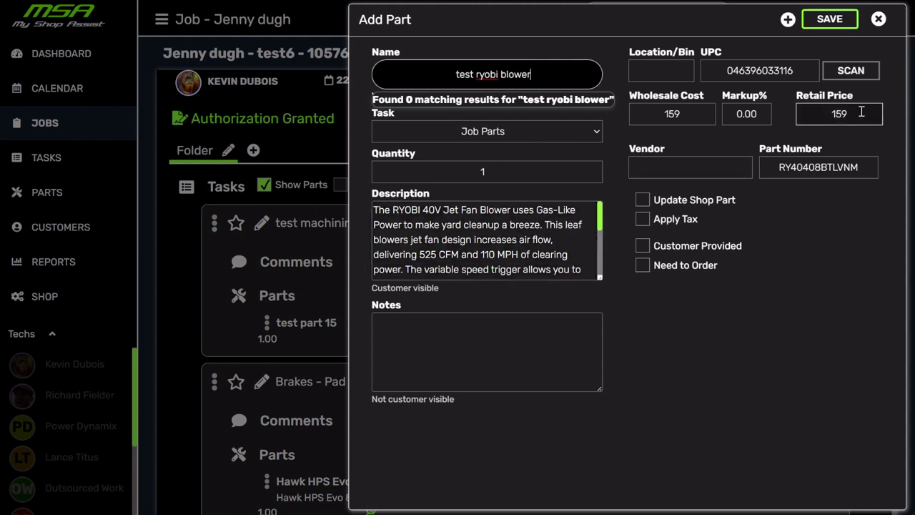
type("200")
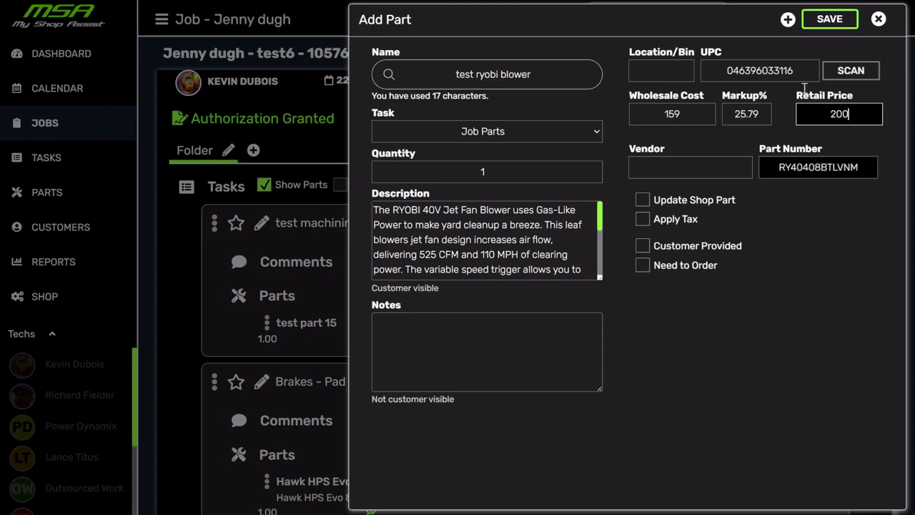
left_click(829, 21)
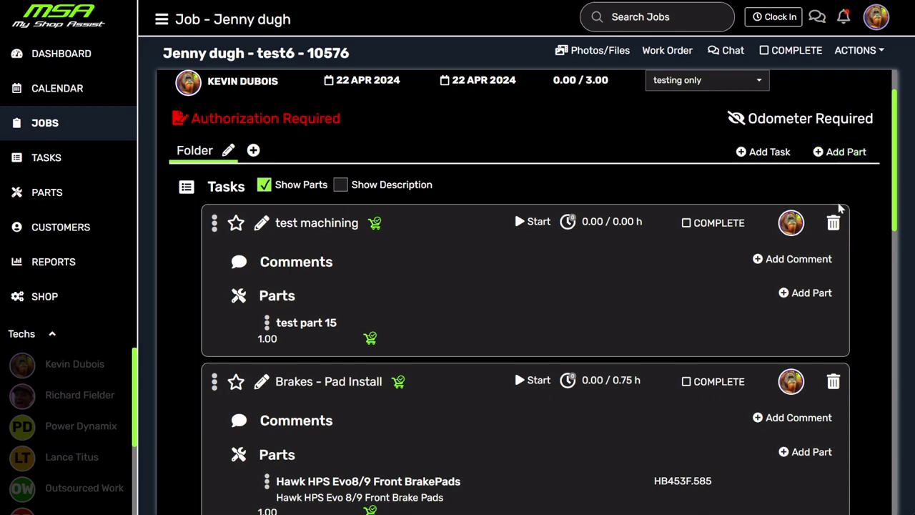
left_click(799, 293)
left_click(478, 63)
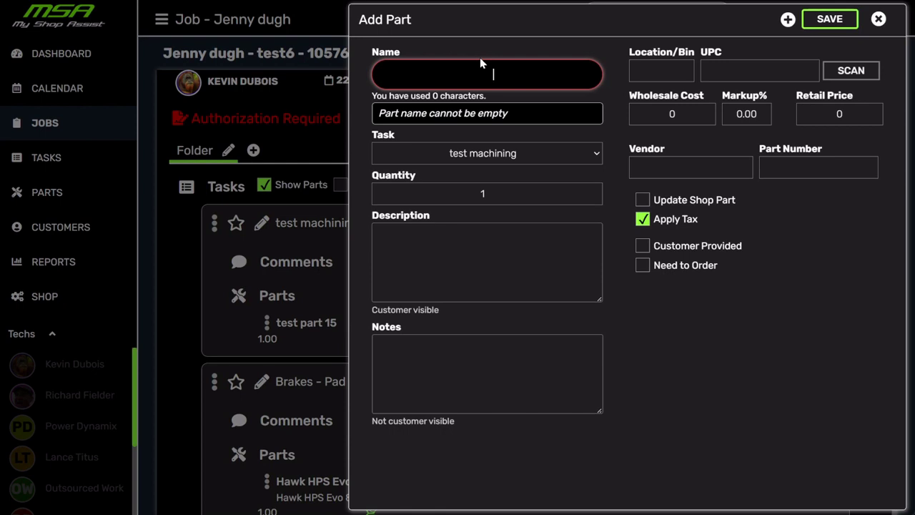
type("046396033116")
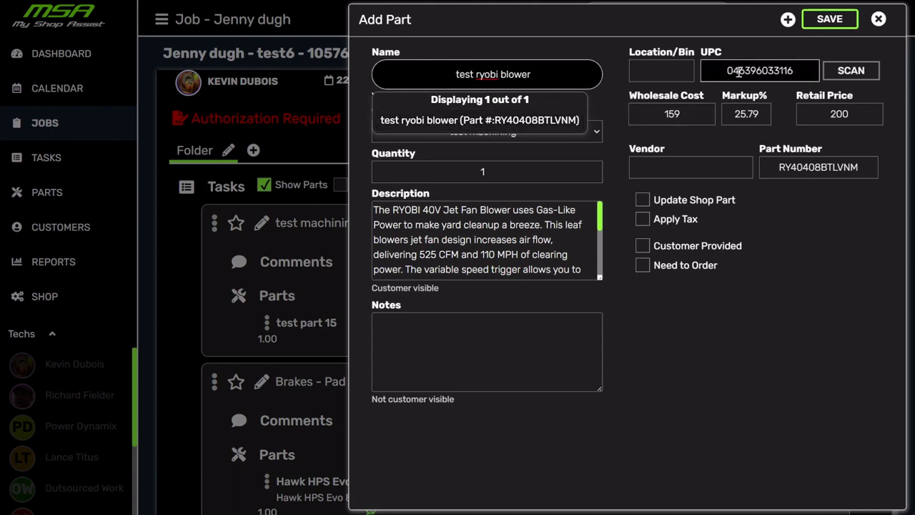
left_click(879, 19)
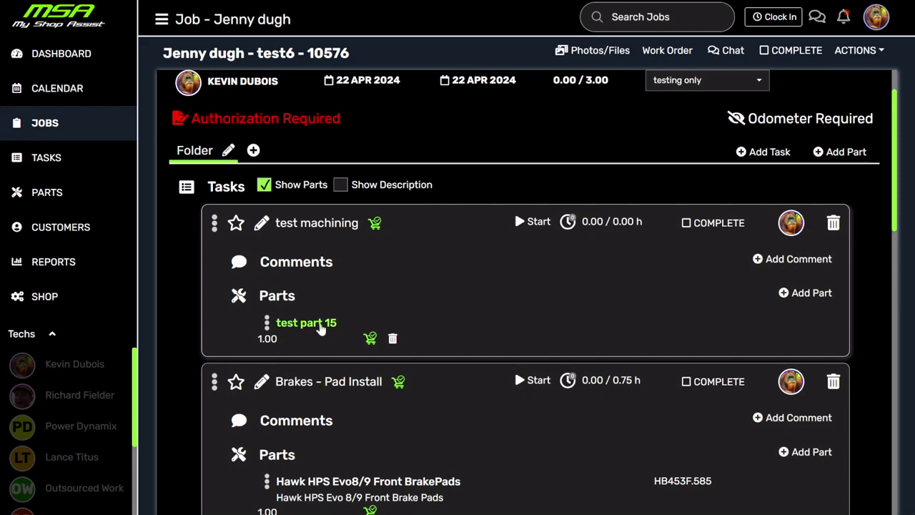
left_click(322, 323)
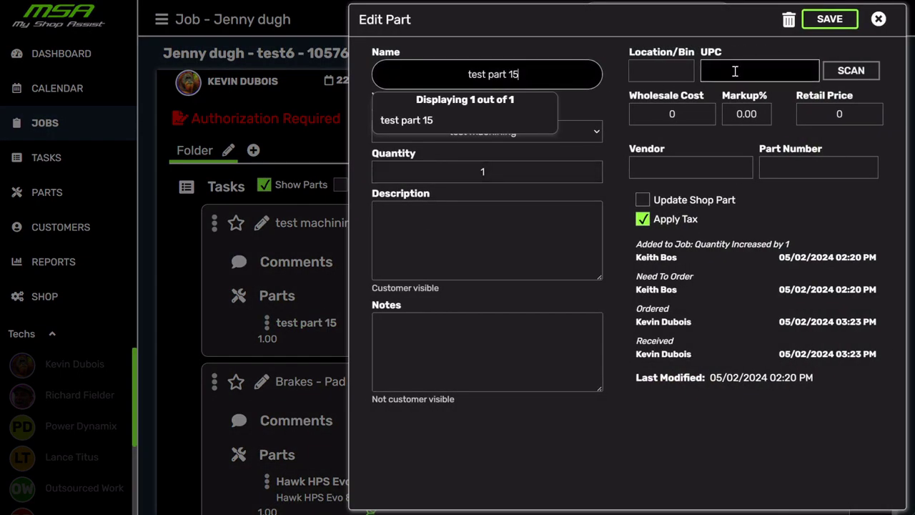
left_click(759, 70)
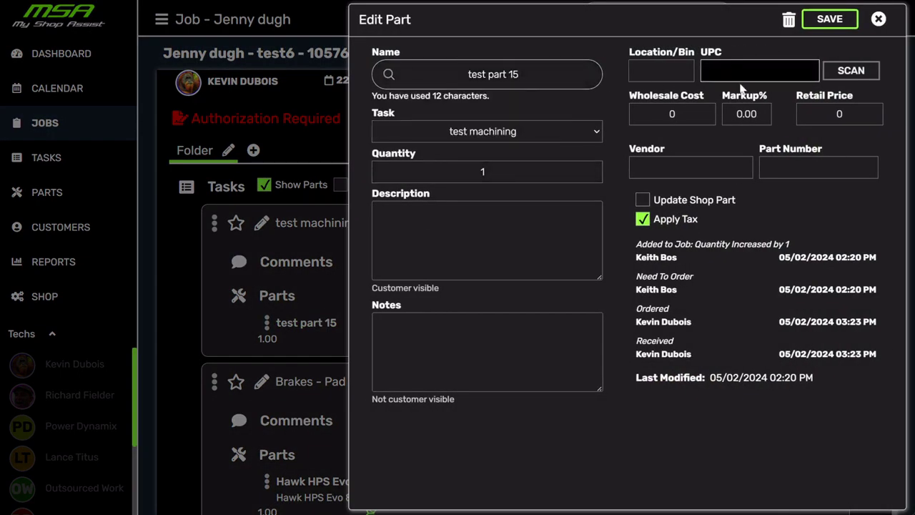
type("044000032234")
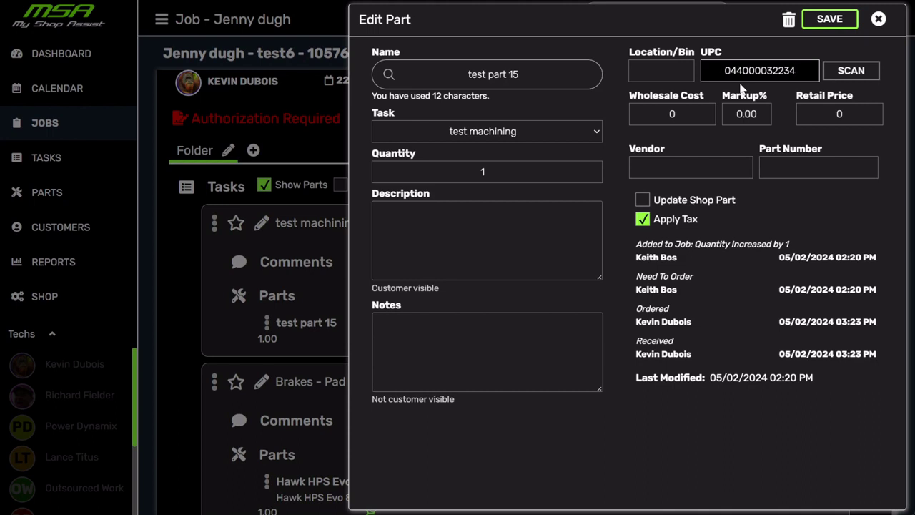
left_click(643, 200)
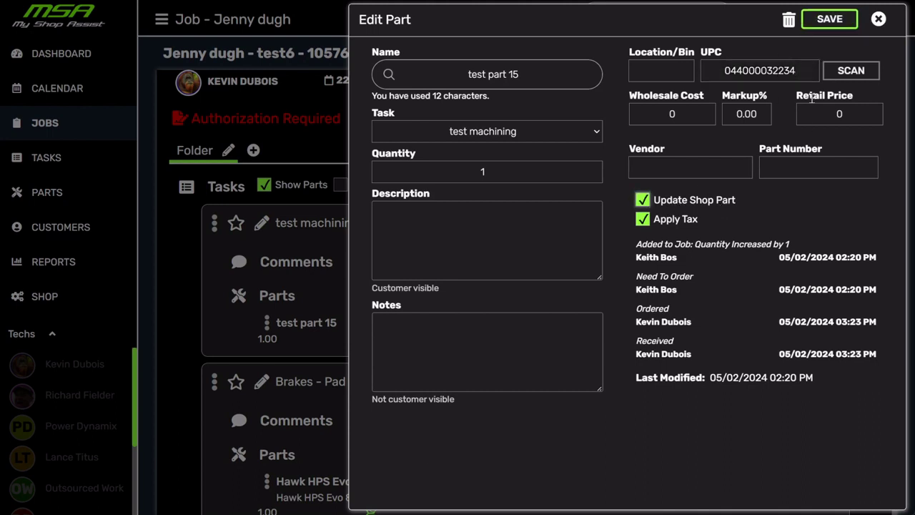
left_click(817, 29)
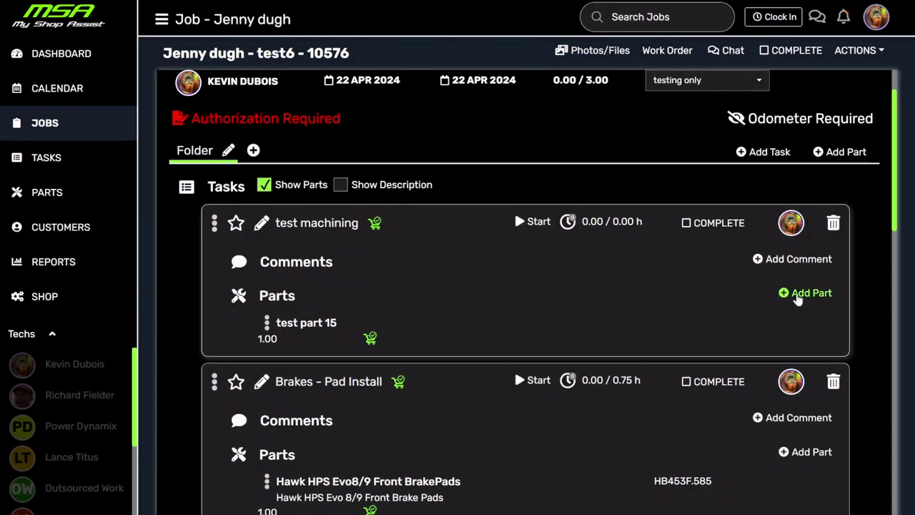
scroll(793, 296, "down", 2)
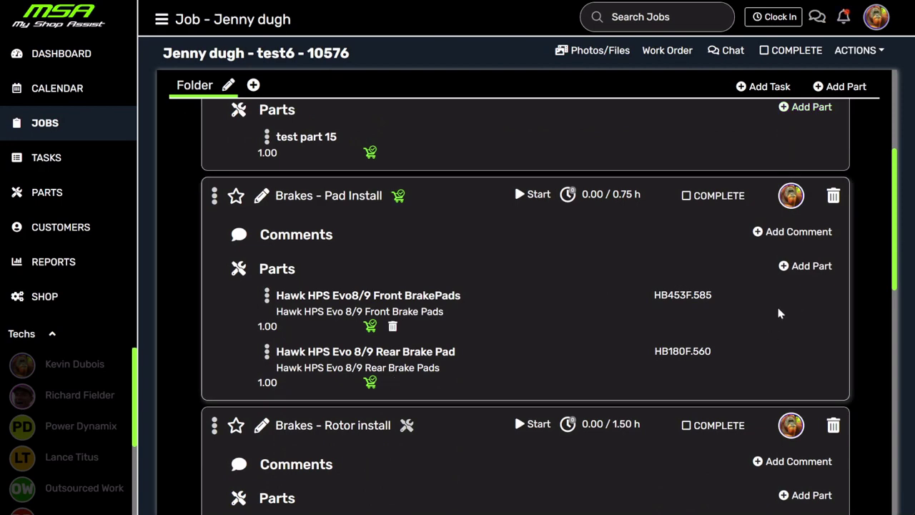
left_click(793, 268)
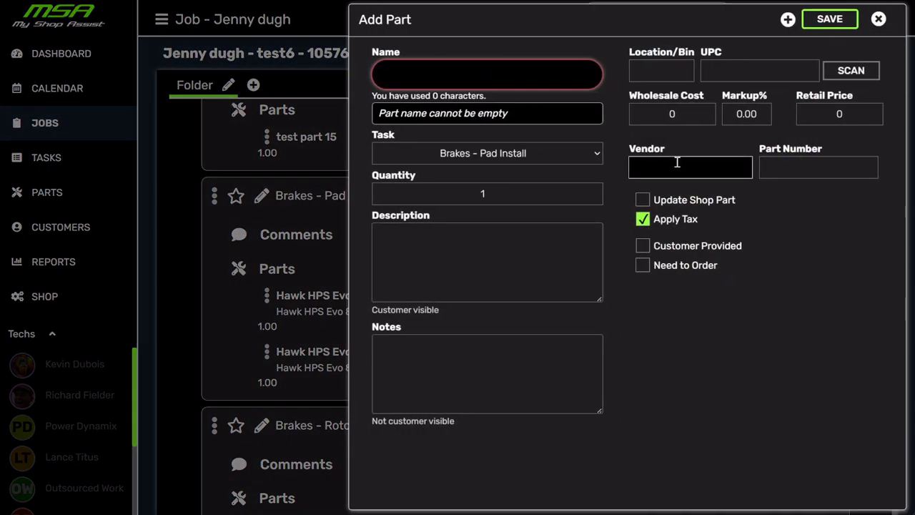
type("044000032234")
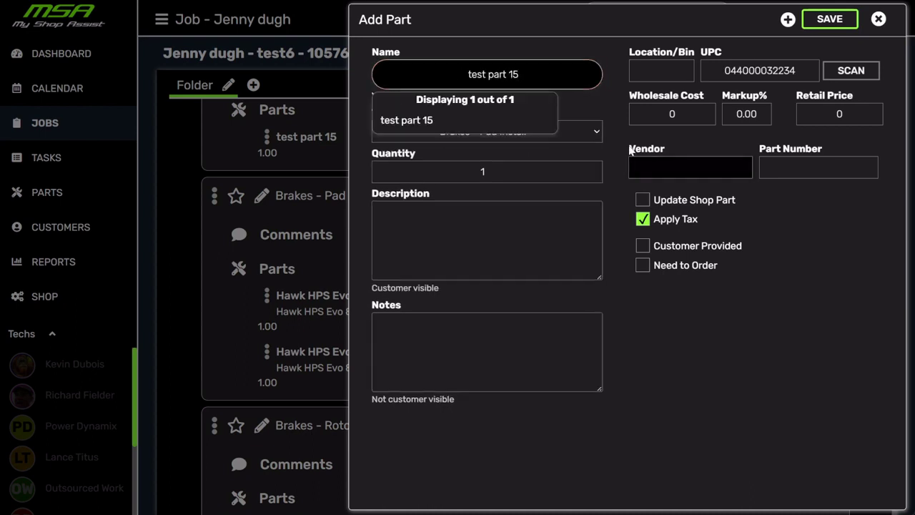
left_click(700, 27)
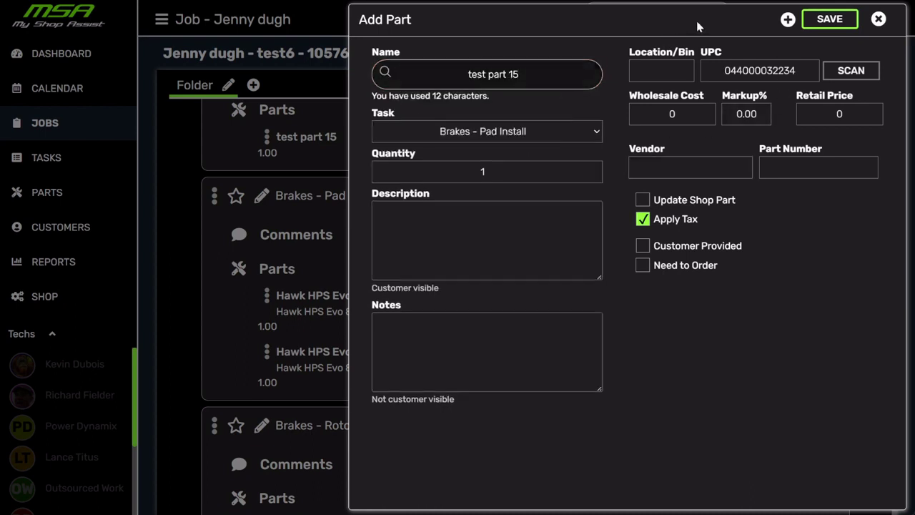
left_click(862, 71)
left_click(862, 71)
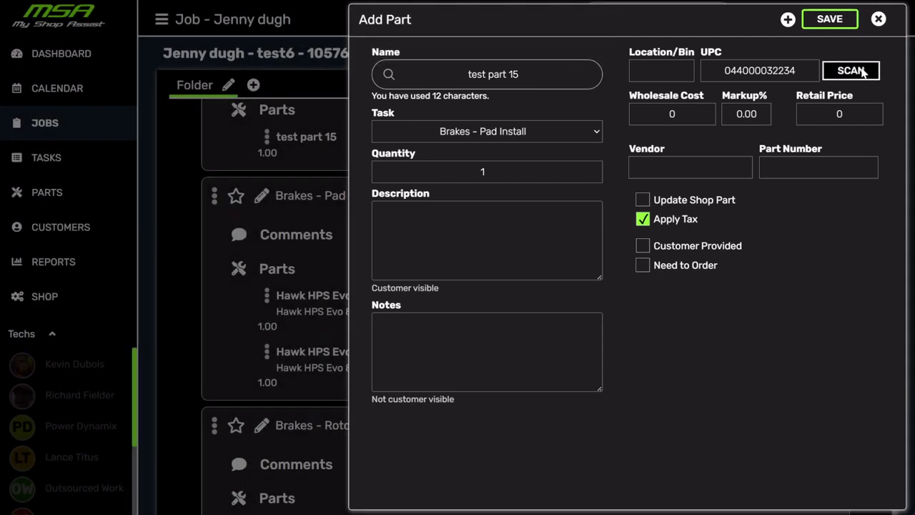
left_click(740, 70)
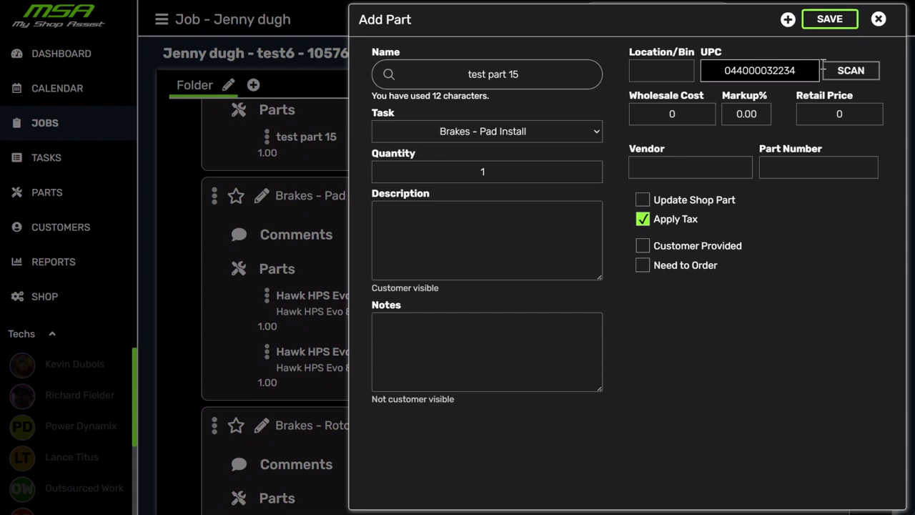
left_click(740, 90)
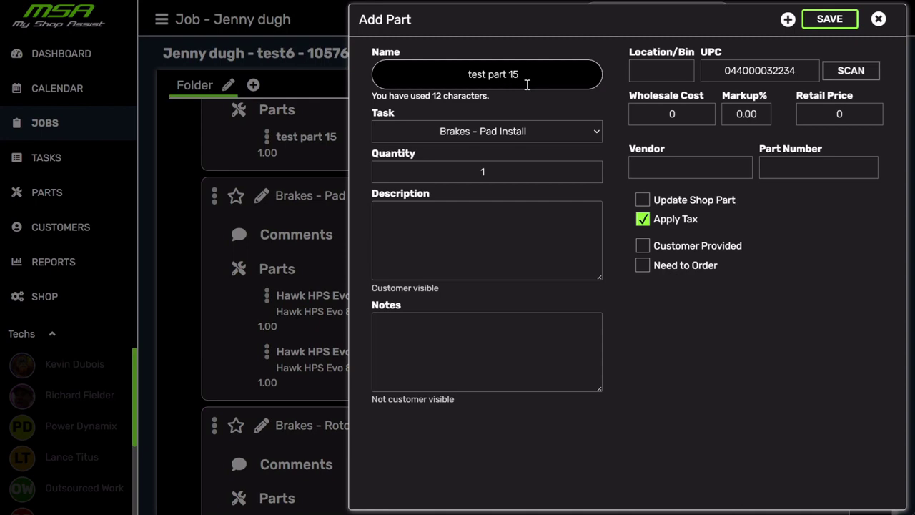
left_click(879, 20)
scroll(664, 255, "up", 4)
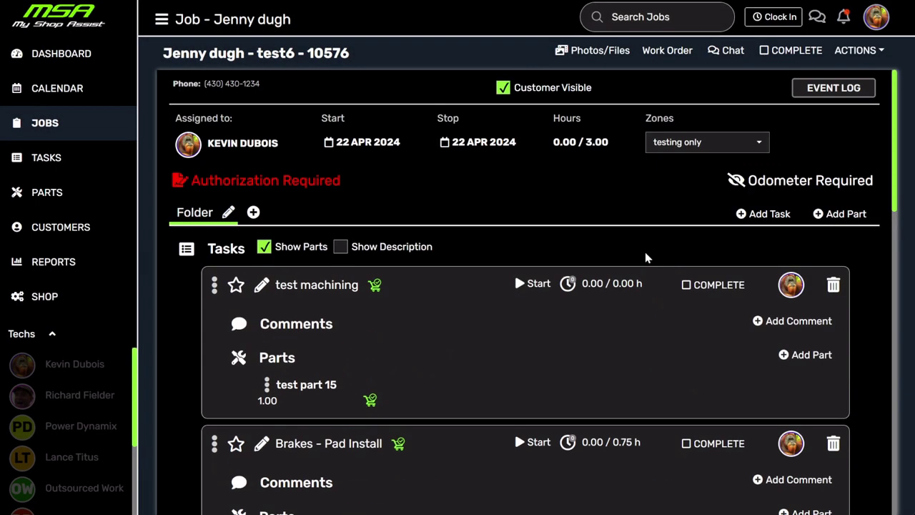